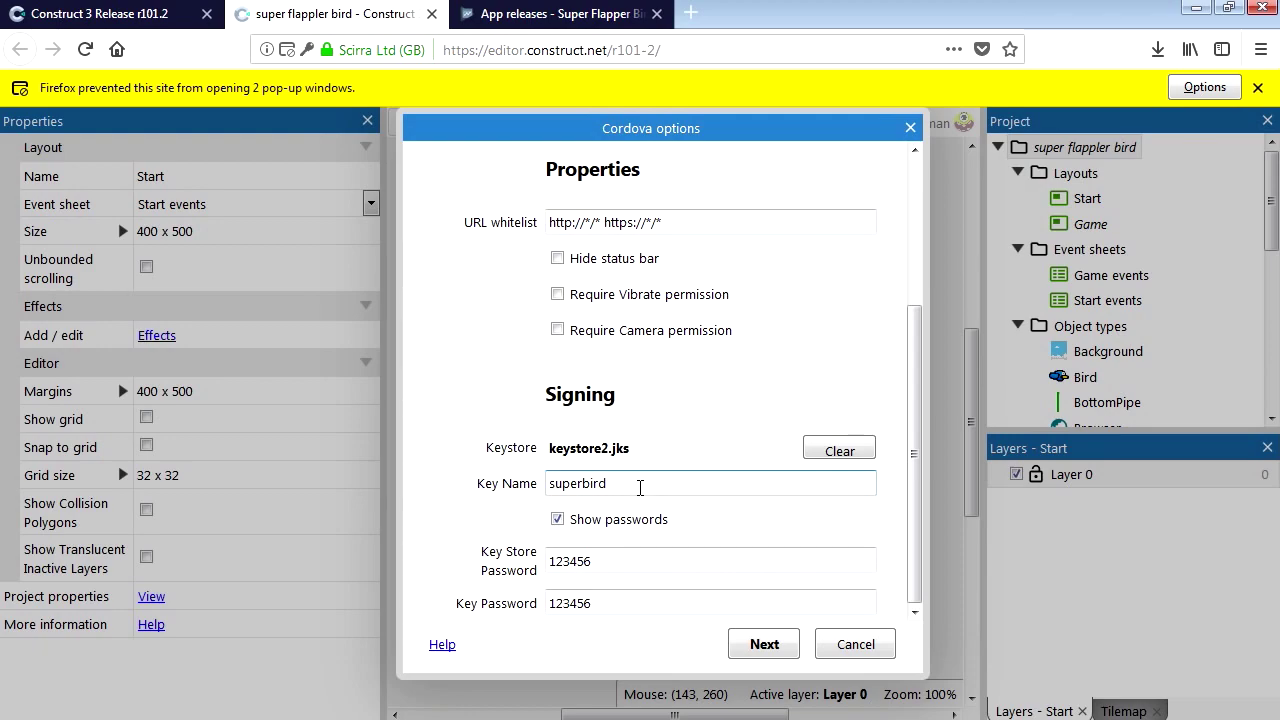
Check the failed upload on the Play Console releases tab, then go to MyApplication3 in Android Studio.
key(ctrl+Tab)
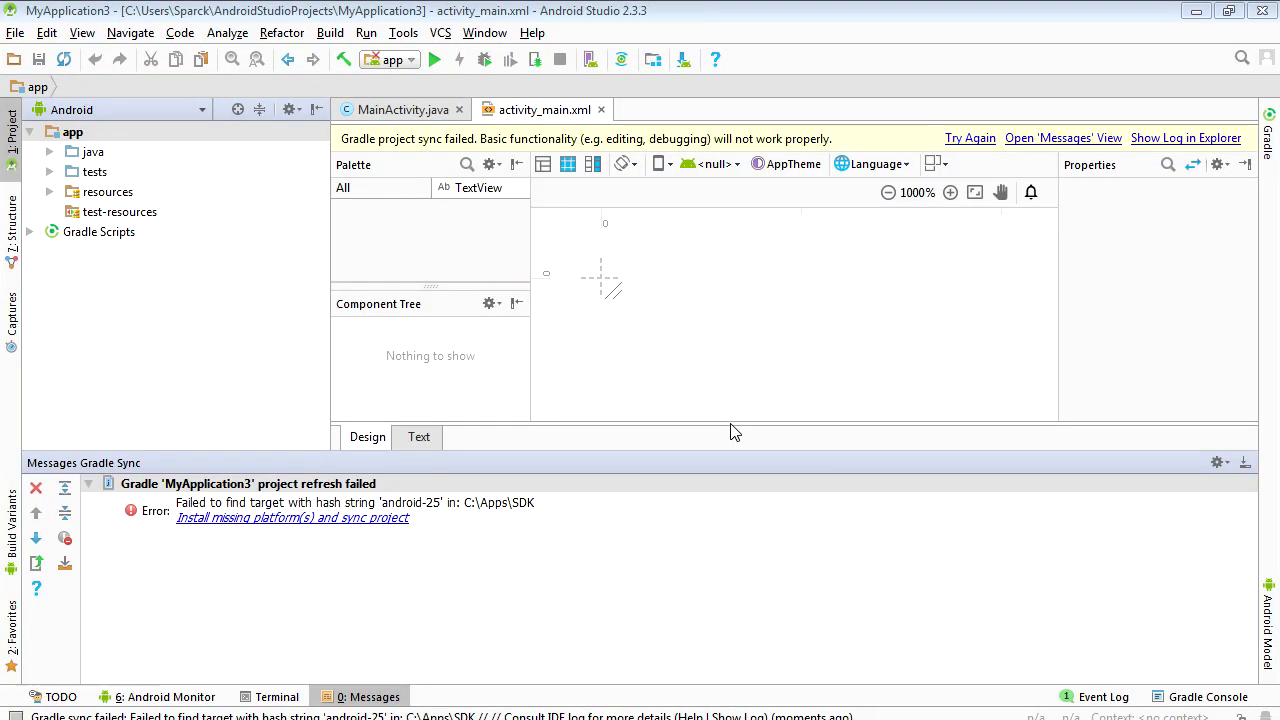
Open Android Studio's Generate Signed APK dialog from the Build menu.
click(366, 33)
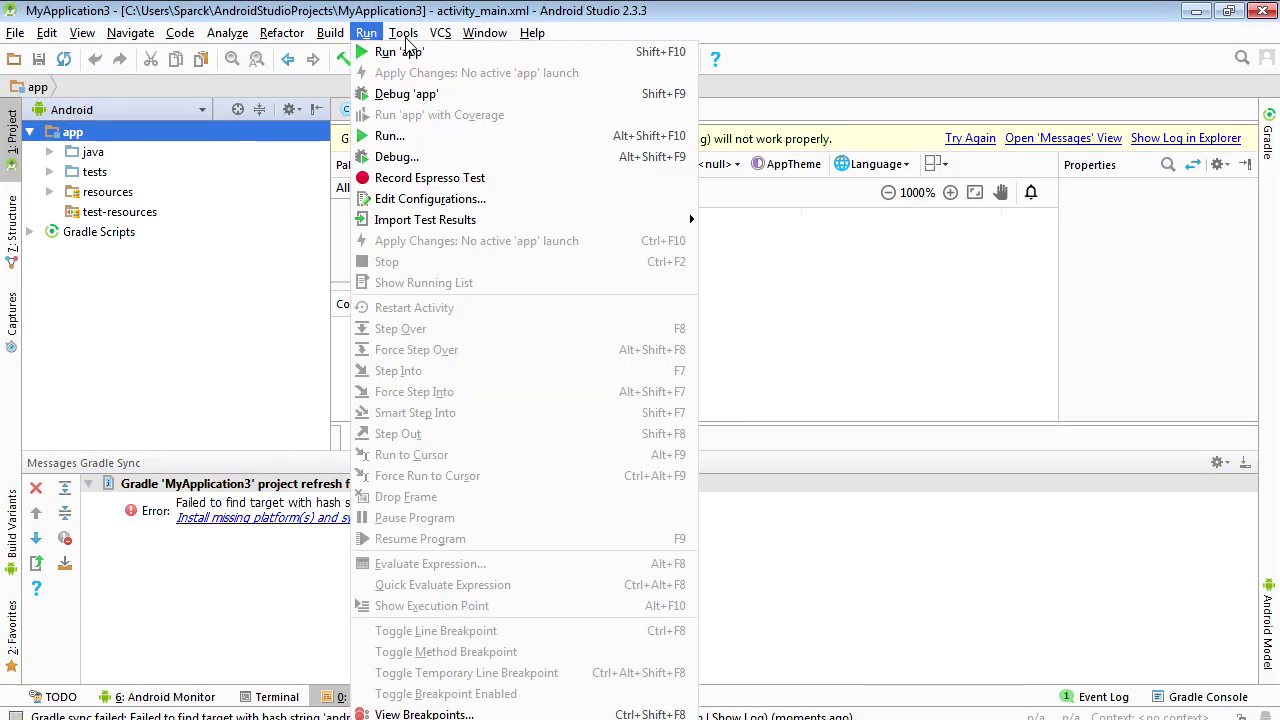
mouse_move(405, 35)
mouse_move(472, 170)
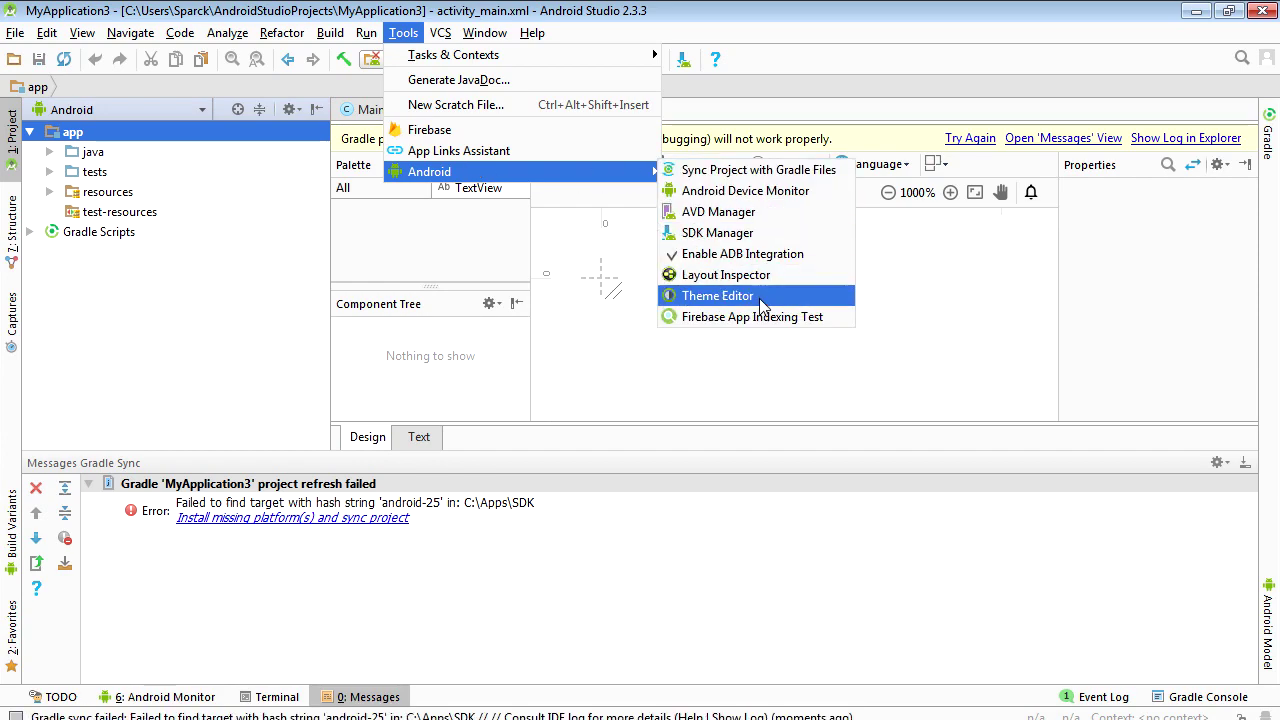
mouse_move(330, 33)
click(420, 275)
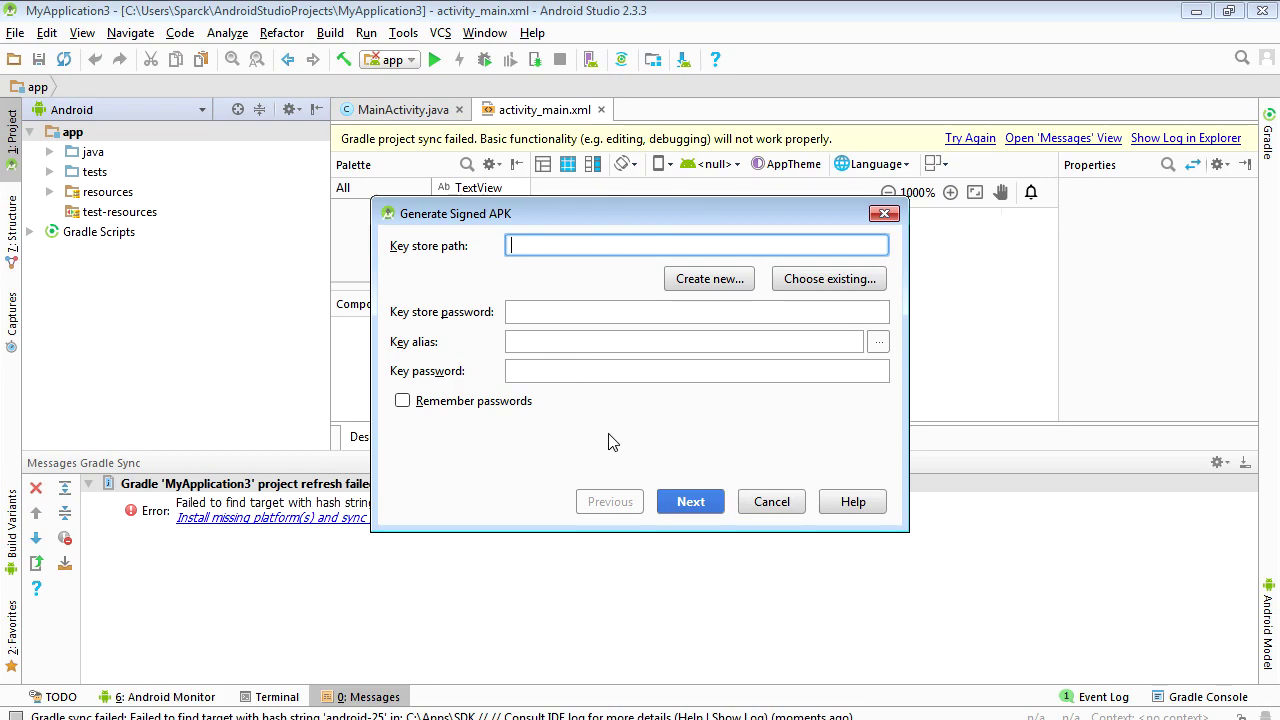
Set the new keystore path to C:\dell\superbirdx.jks and enter its passwords.
click(808, 284)
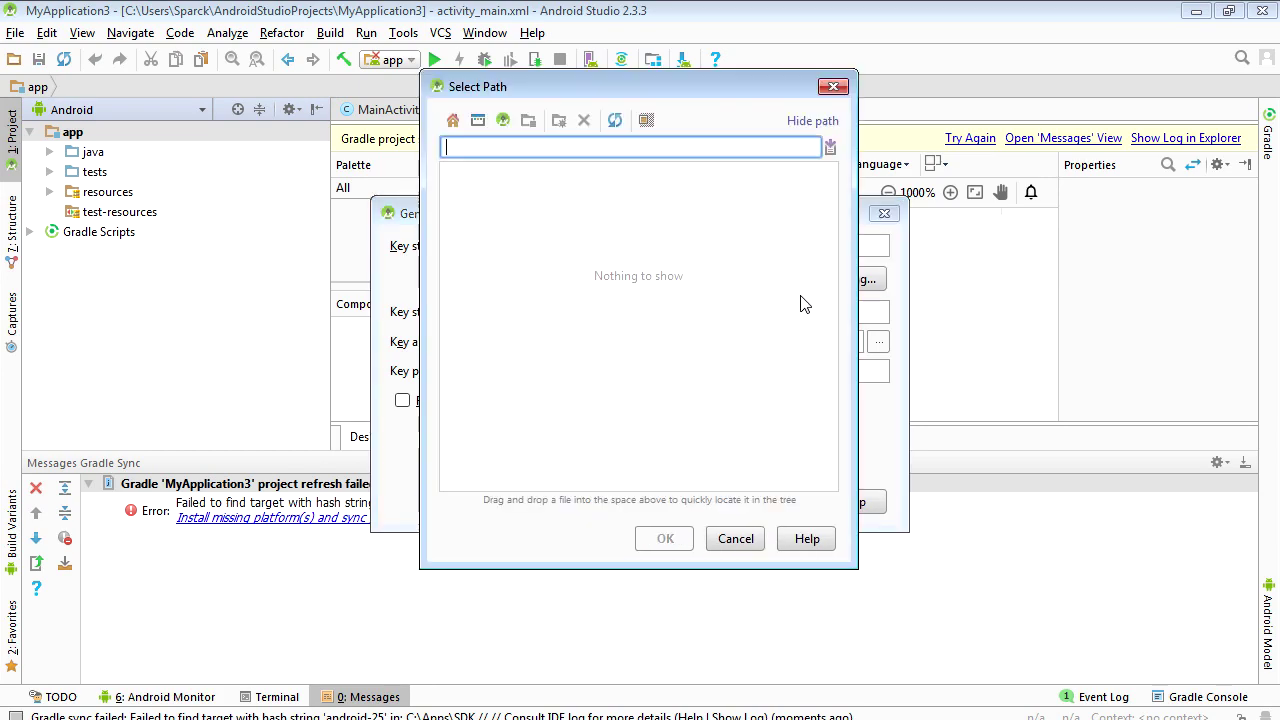
drag(837, 257, 834, 177)
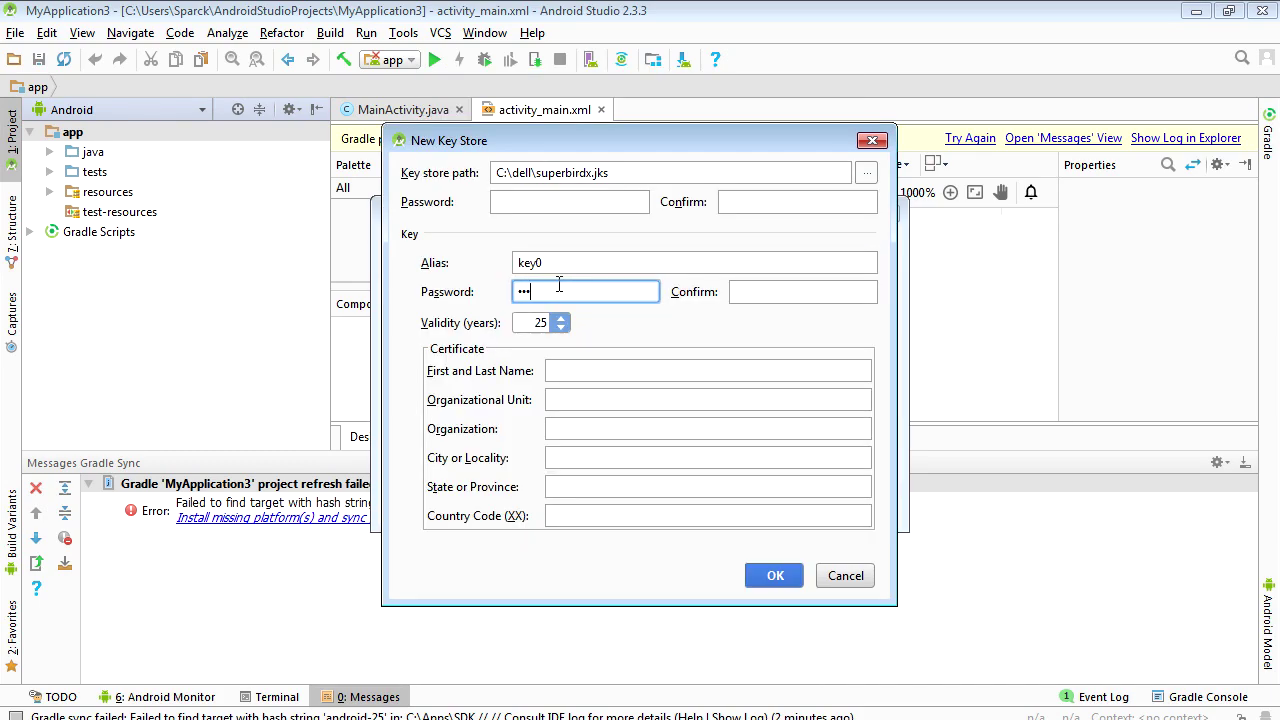
text(456)
click(770, 292)
Fill in the certificate owner's name, with sparcksoft as unit and organization, and create the keystore.
click(591, 371)
text(sparckman)
key(Tab)
text(sparcksoft)
key(ctrl+a)
key(ctrl+c)
key(Tab)
key(ctrl+v)
click(579, 457)
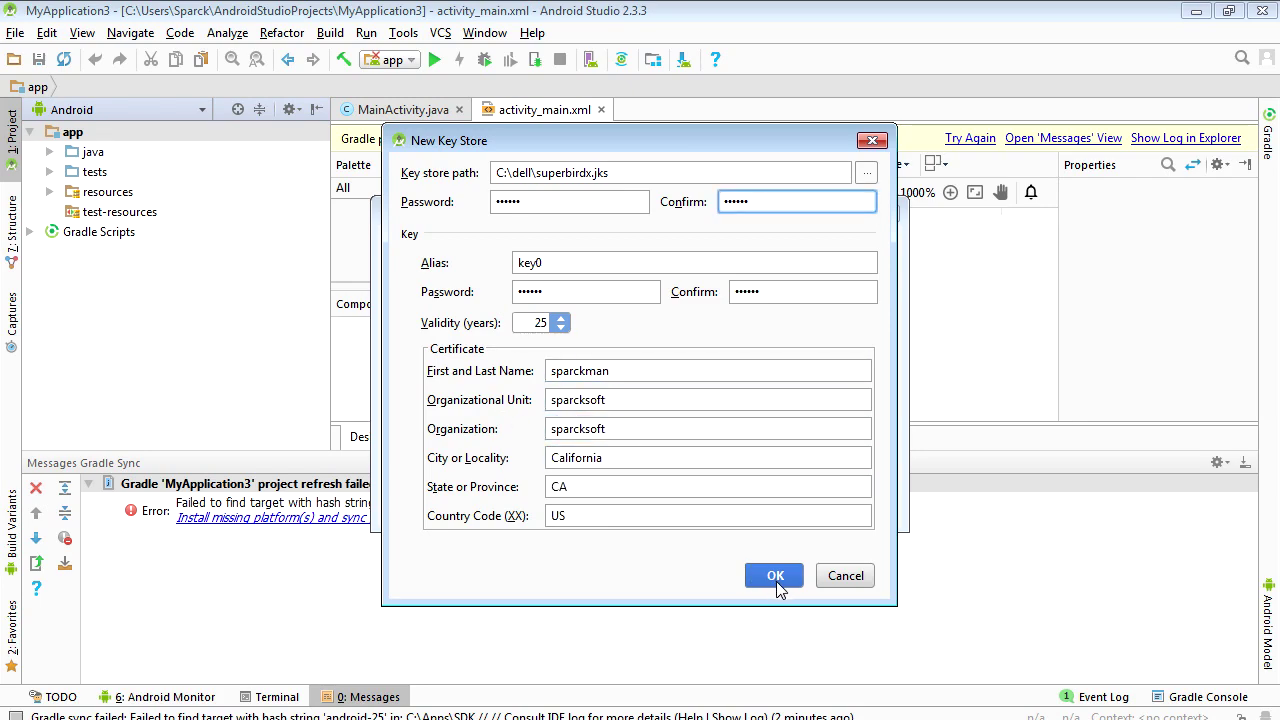
click(794, 580)
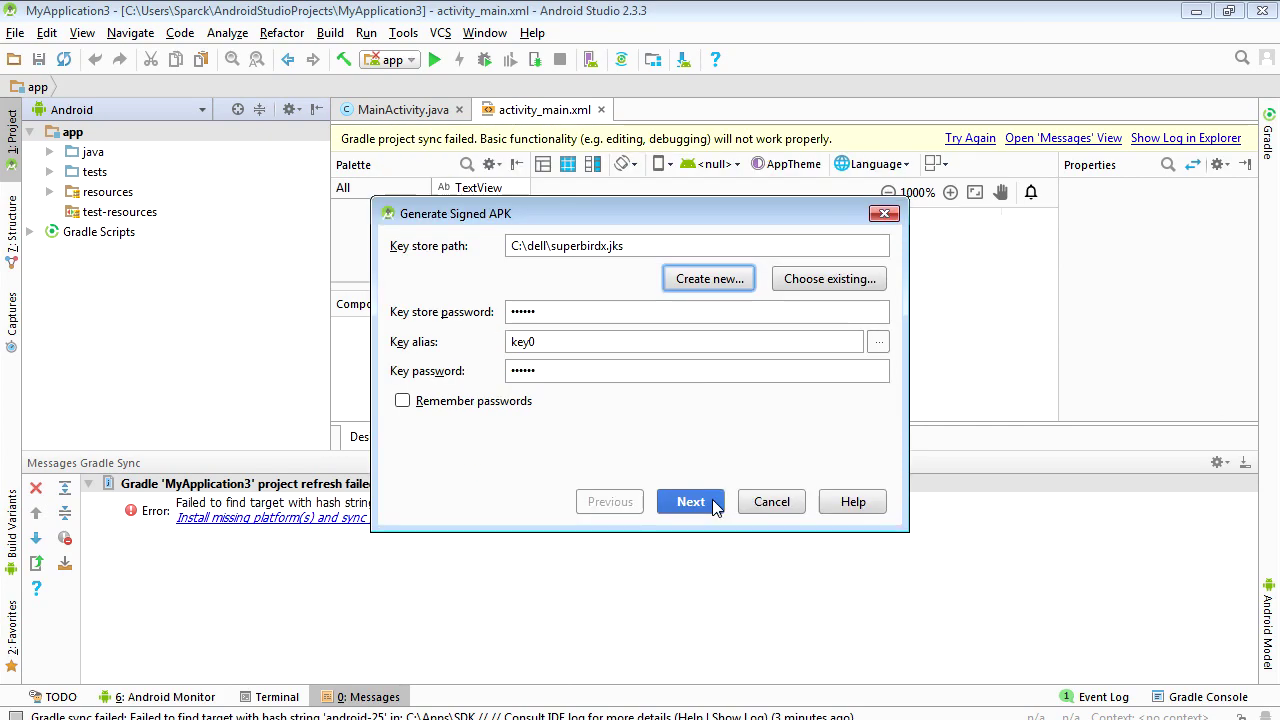
Finish the signed APK wizard, copy superbirdx.jks in Explorer, and return to Construct 3.
click(715, 508)
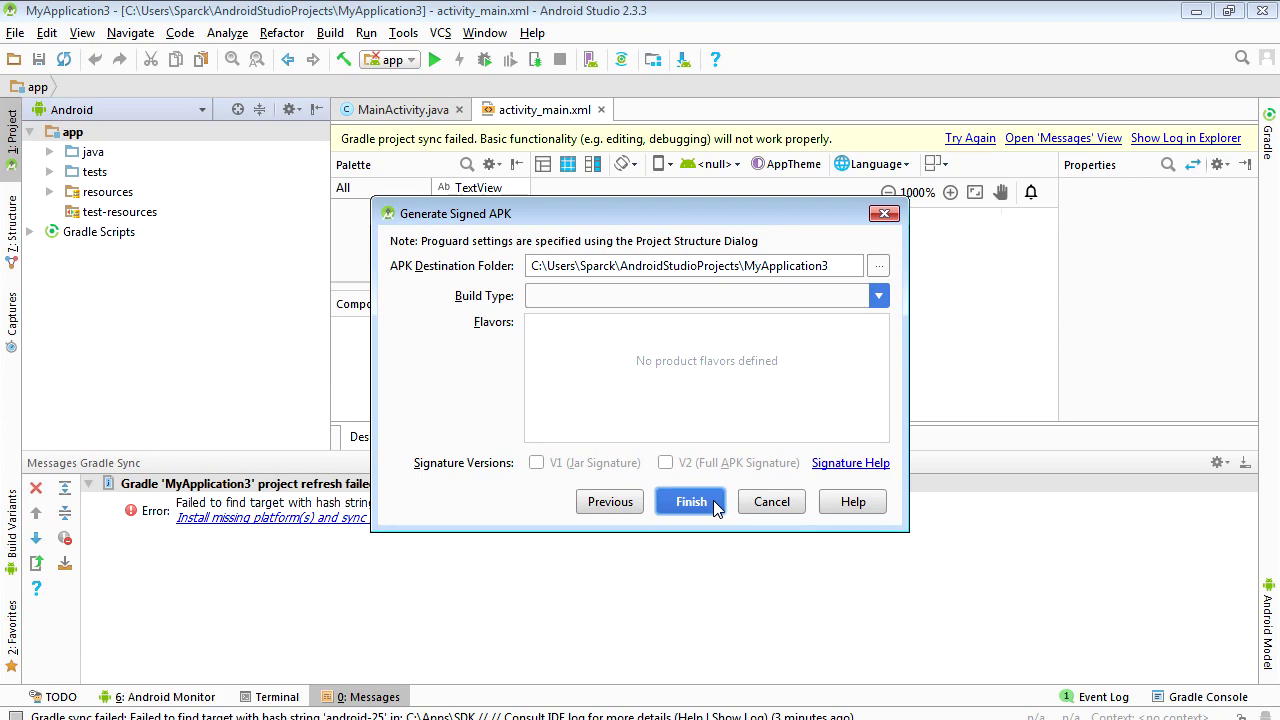
click(713, 500)
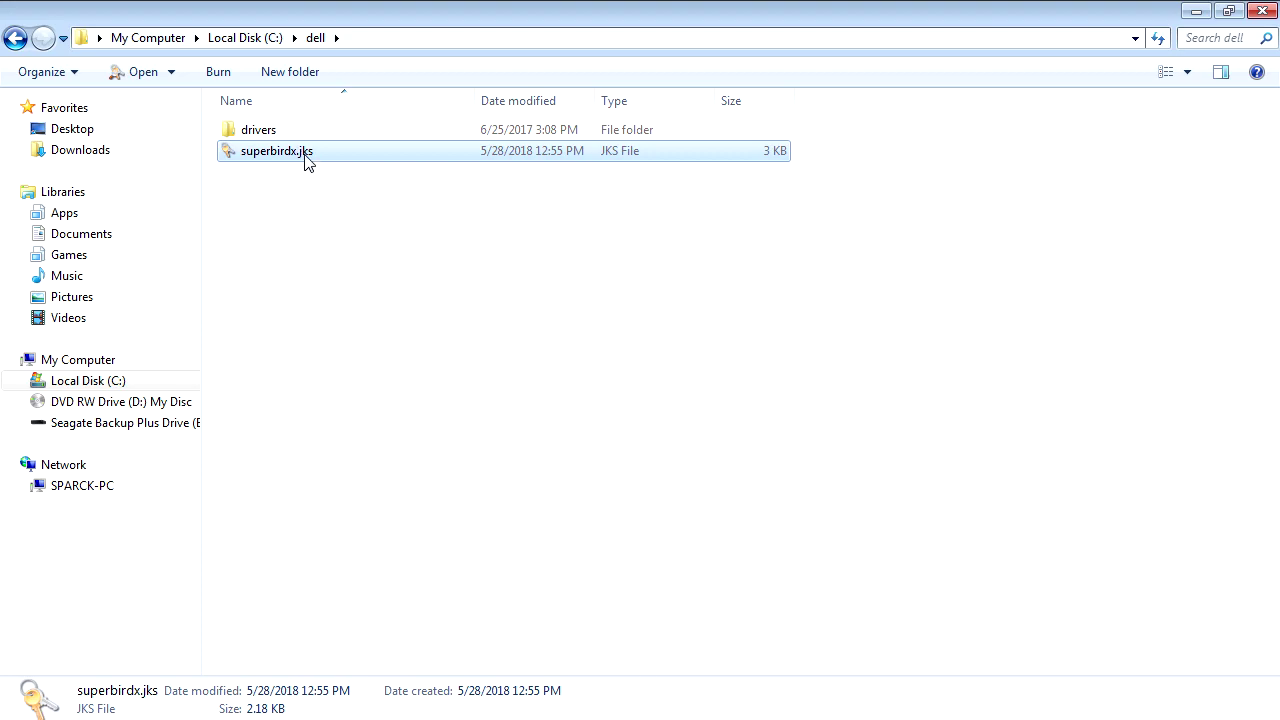
right_click(307, 160)
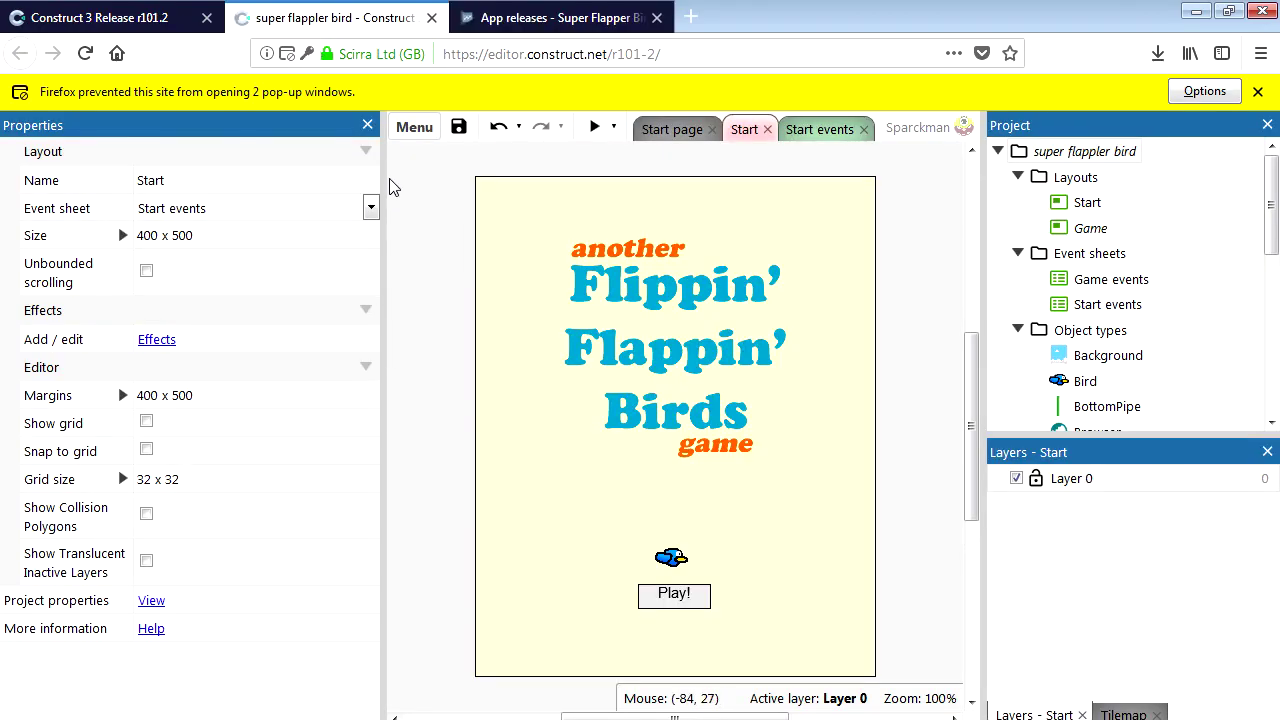
click(414, 127)
Start an Android (Cordova) project export and advance to its Cordova options.
mouse_move(500, 169)
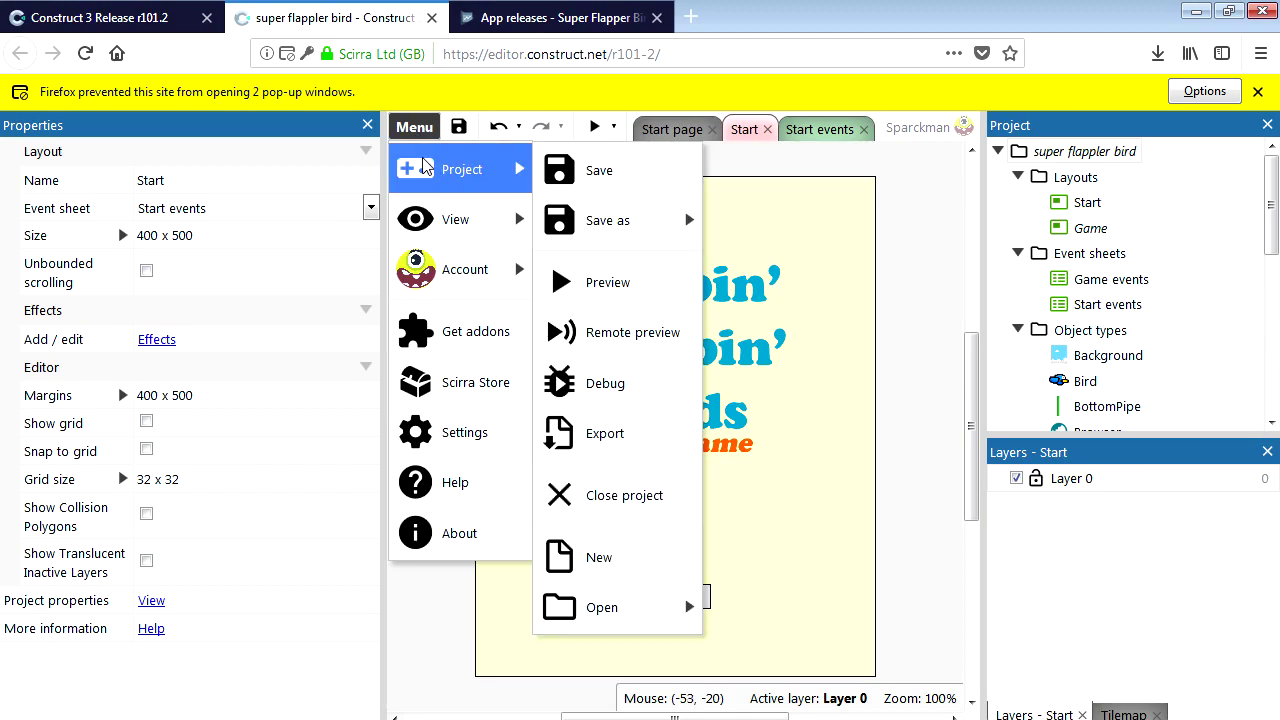
click(628, 459)
click(454, 502)
click(754, 648)
click(754, 545)
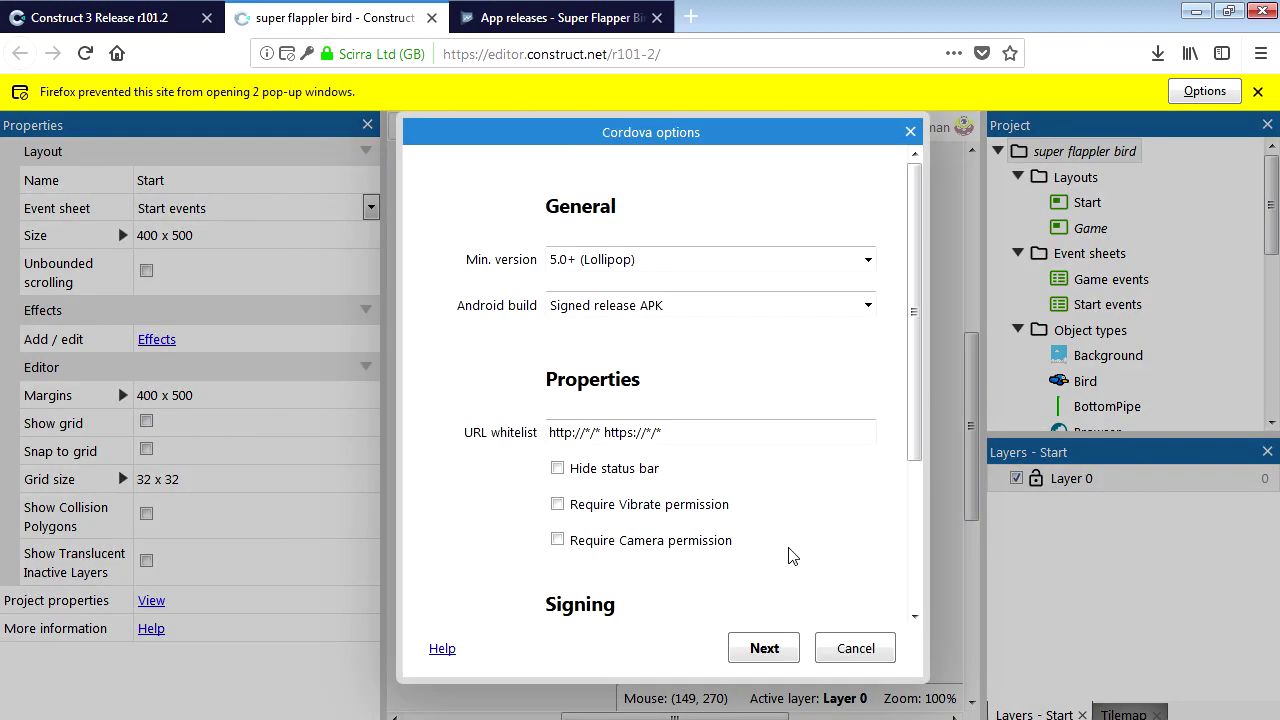
Replace the signing keystore with superbirdx.jks and look up key alias key0 in Android Studio.
drag(913, 388, 842, 548)
click(829, 457)
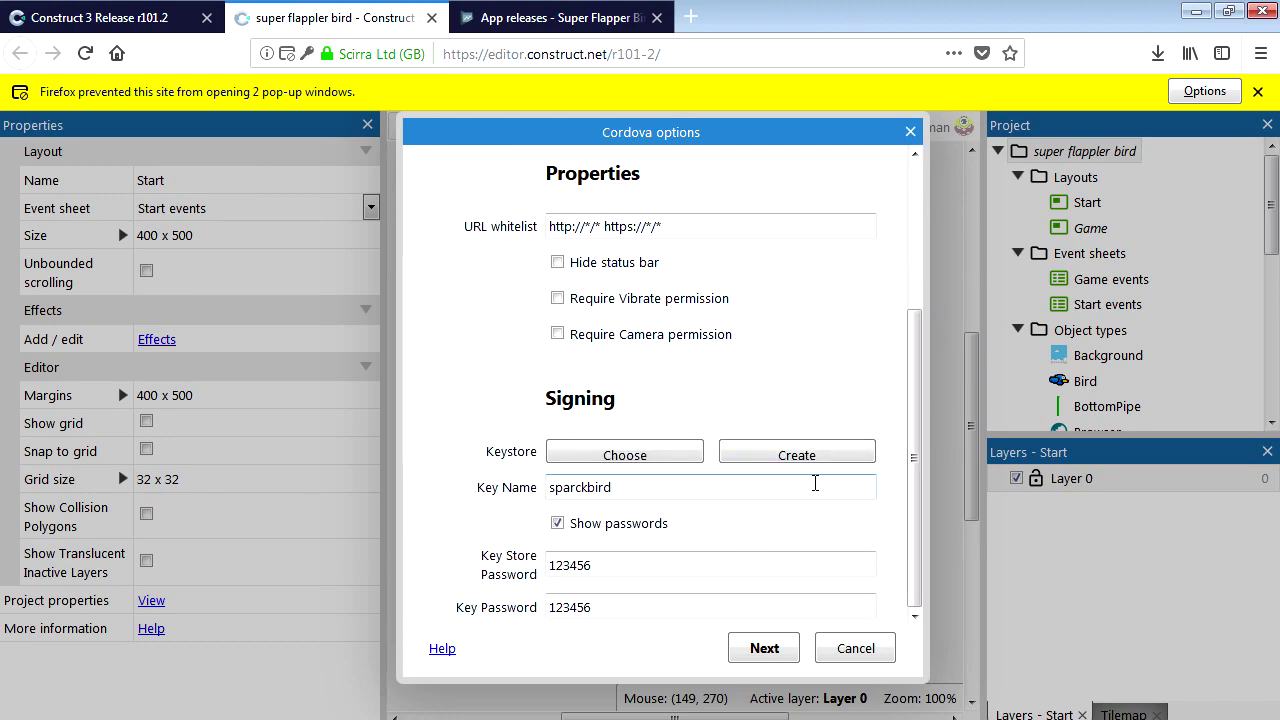
click(660, 458)
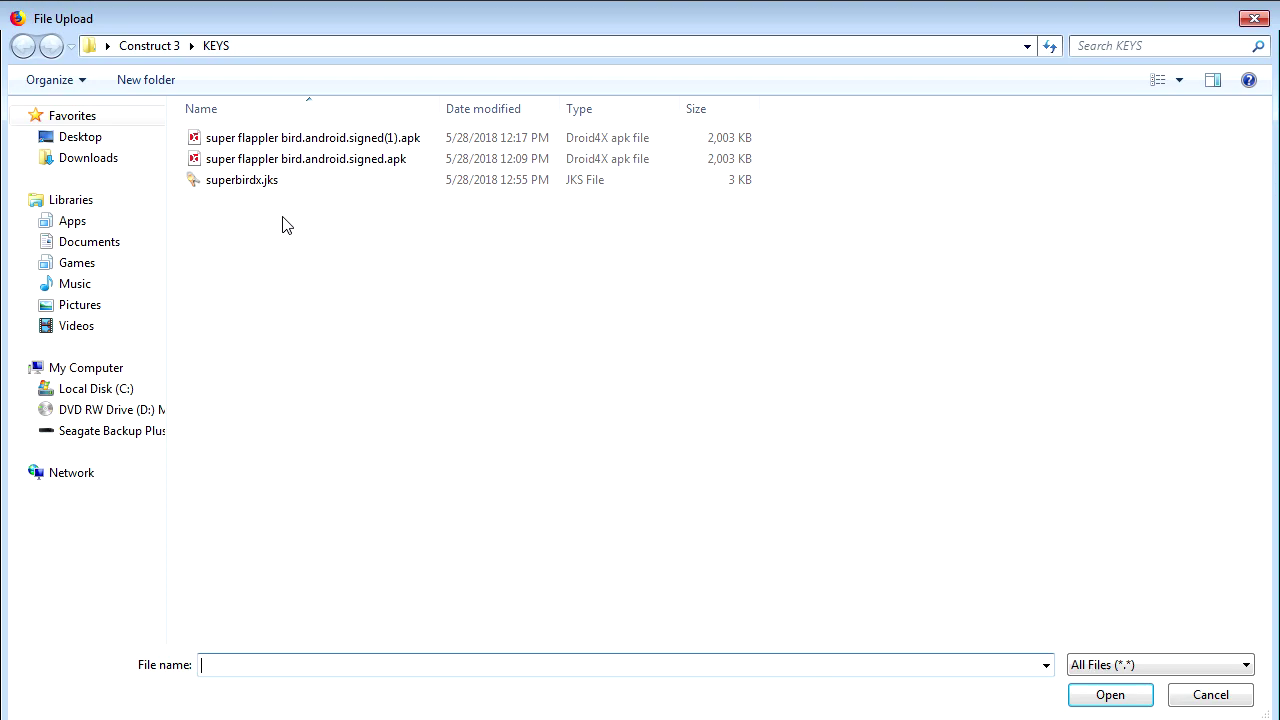
click(252, 186)
click(1072, 688)
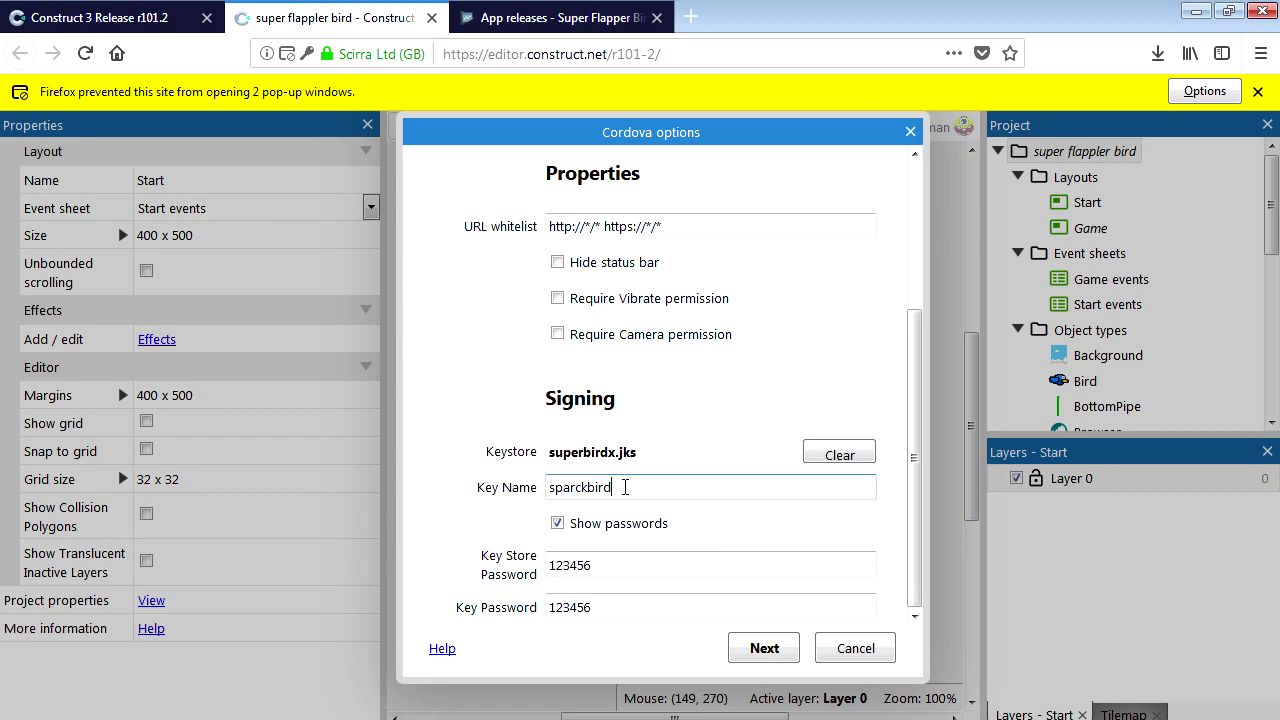
drag(624, 489, 502, 487)
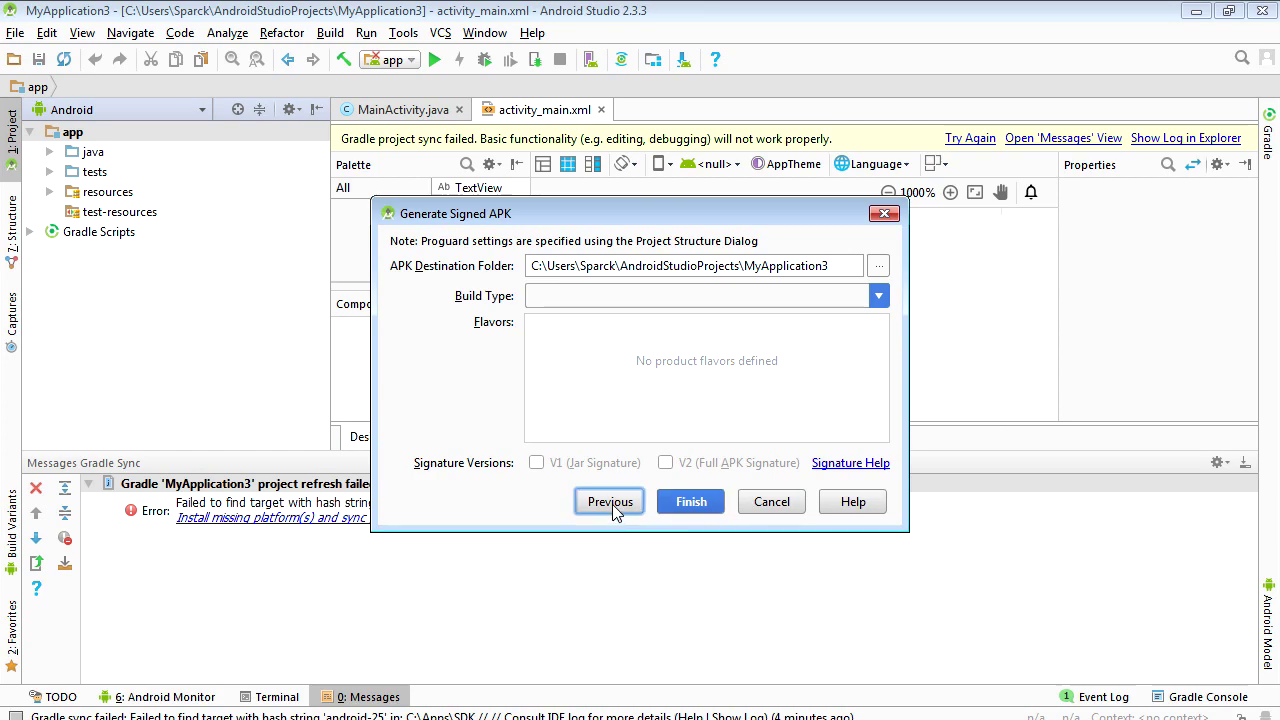
click(612, 504)
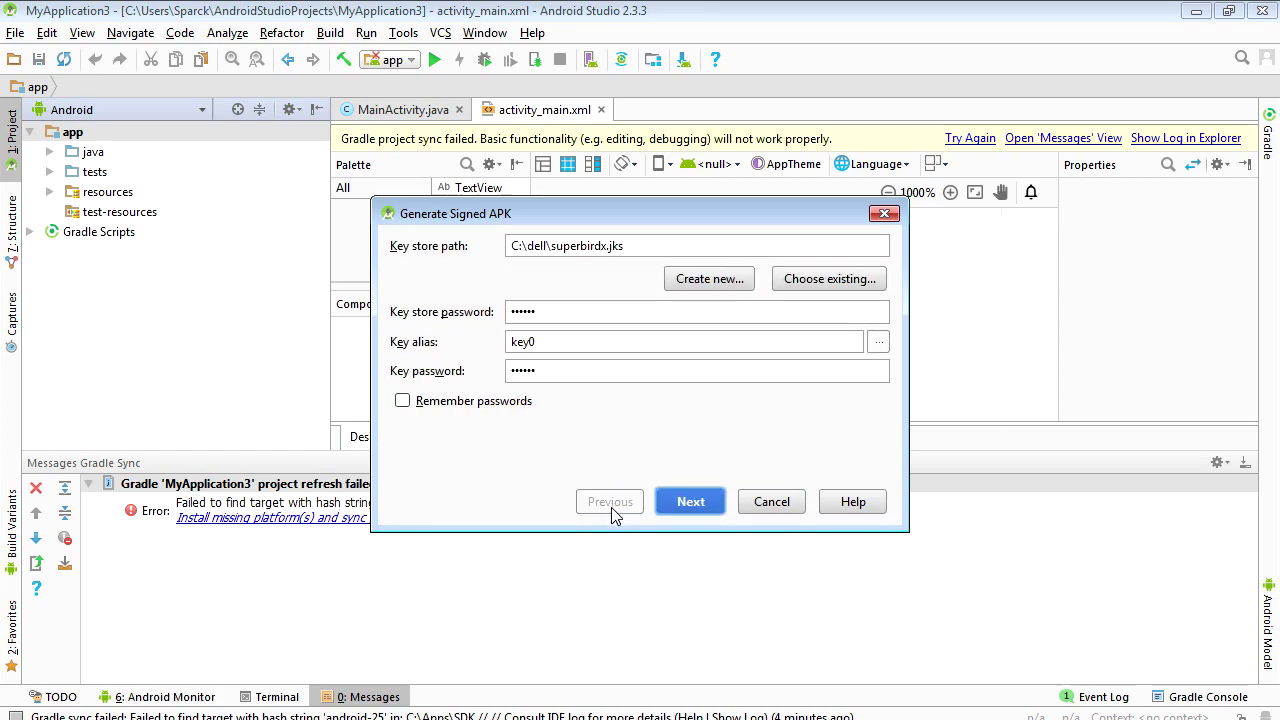
drag(549, 345, 503, 354)
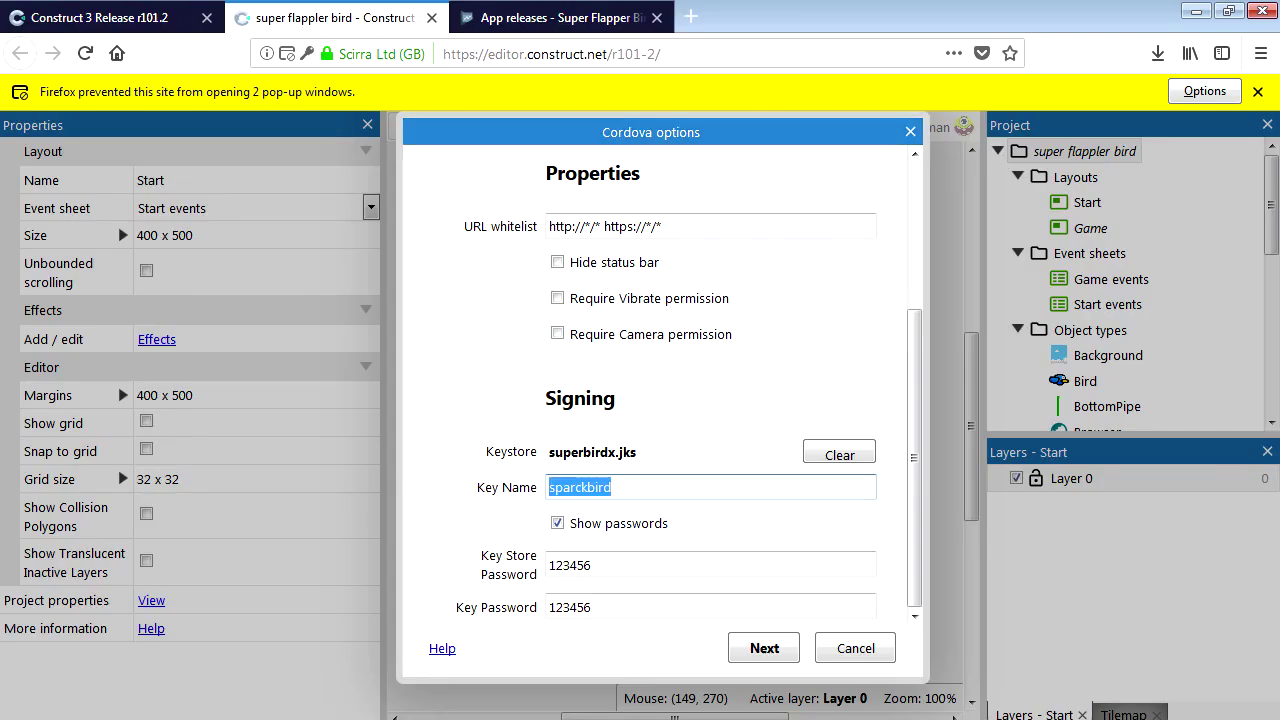
Build the APK signed with key key0 and save it into KEYS, replacing the old file.
text(key0)
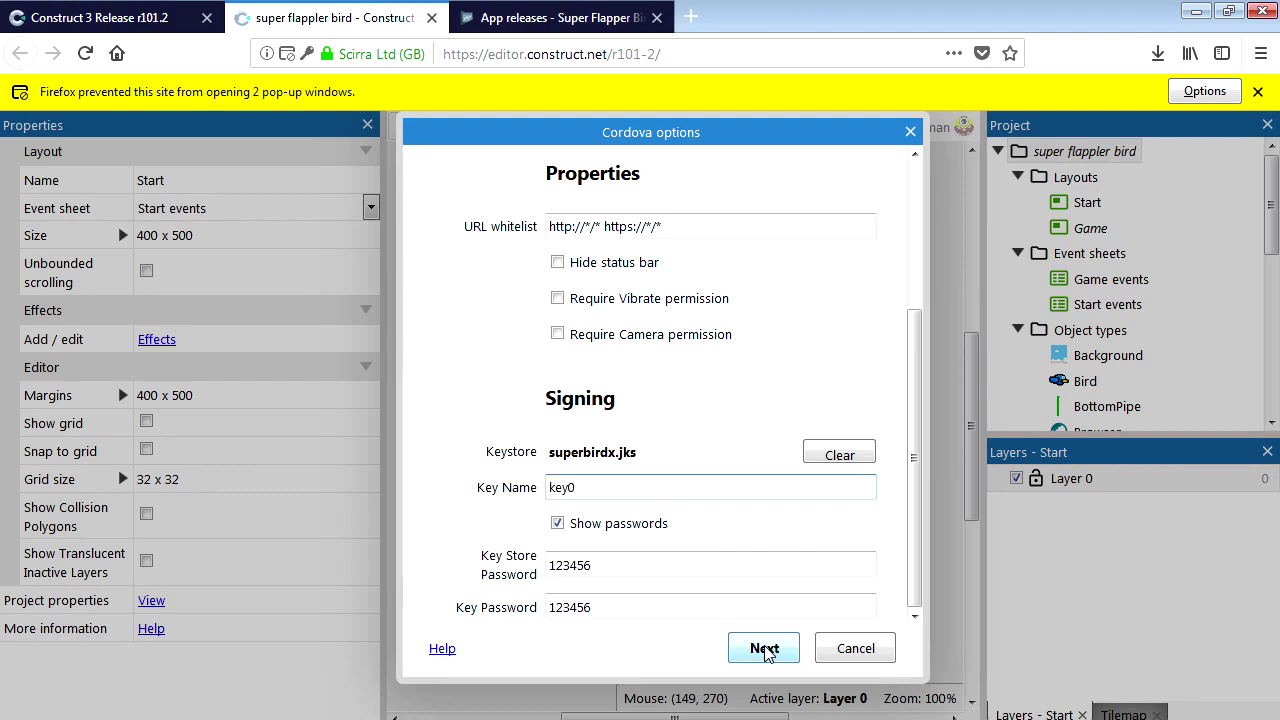
click(764, 649)
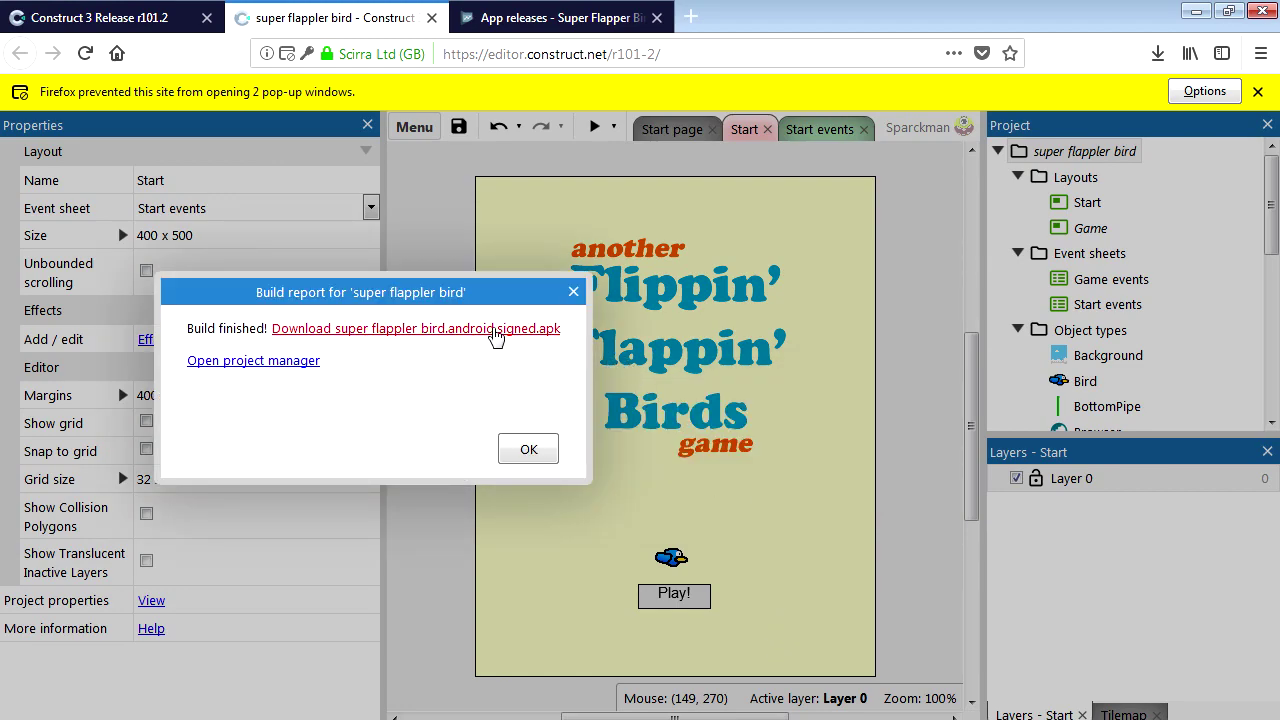
click(490, 329)
click(716, 461)
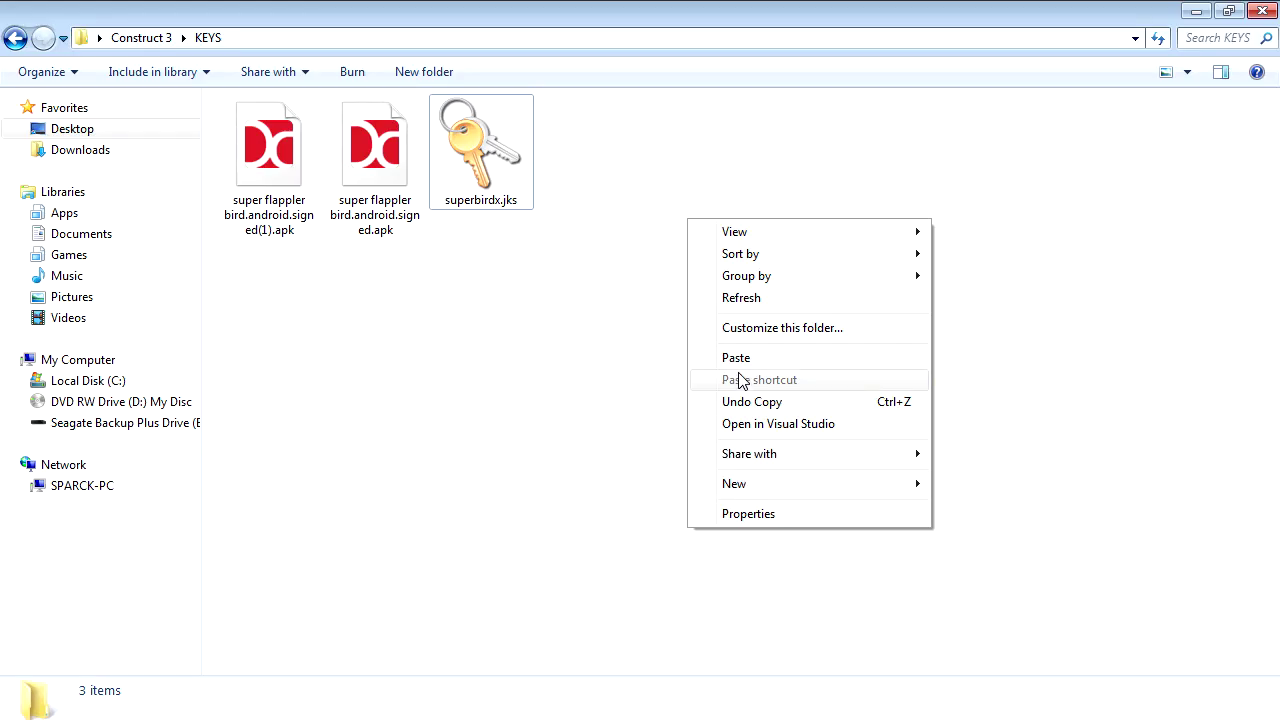
click(738, 358)
click(470, 211)
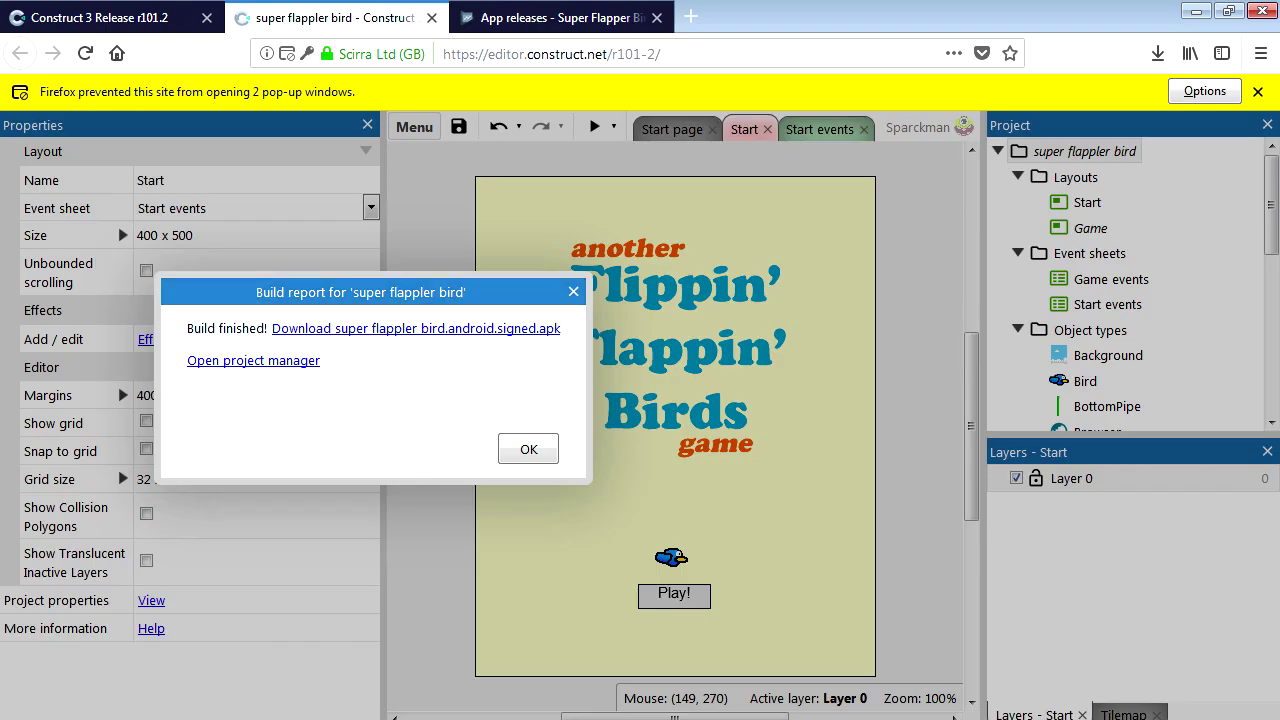
click(505, 20)
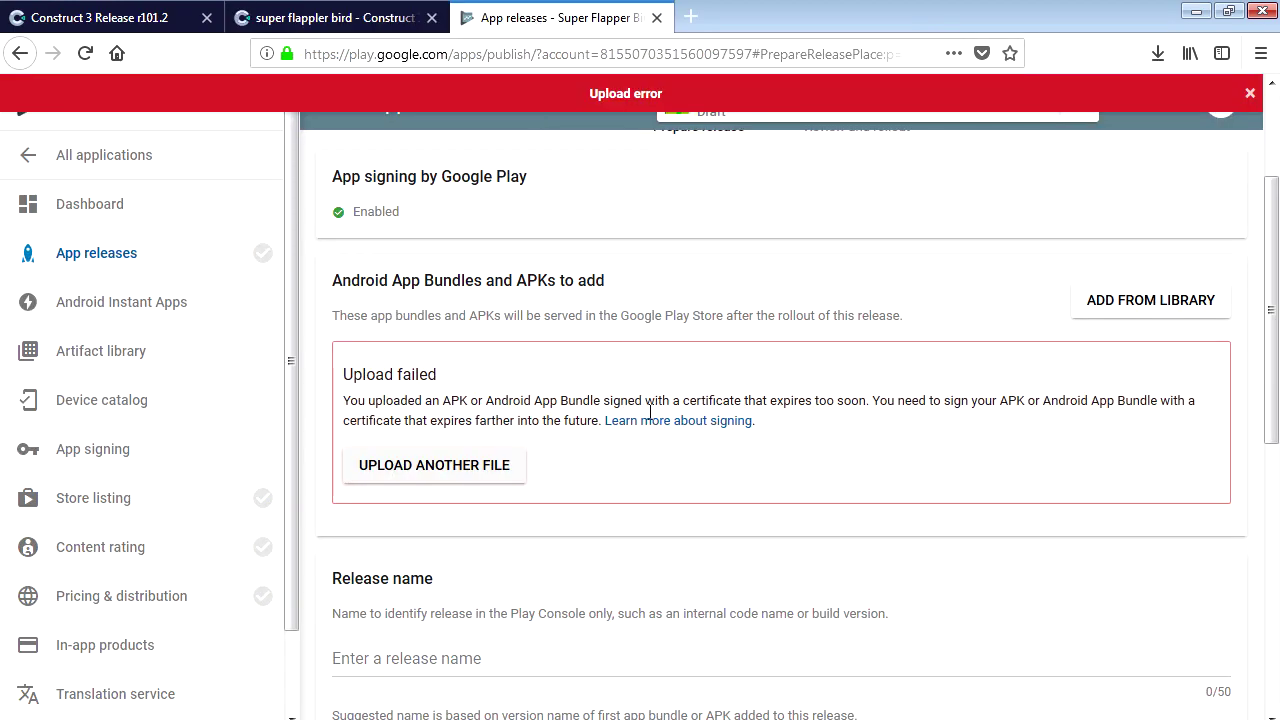
Replace the failed upload with the newly signed APK and save the release draft.
click(474, 477)
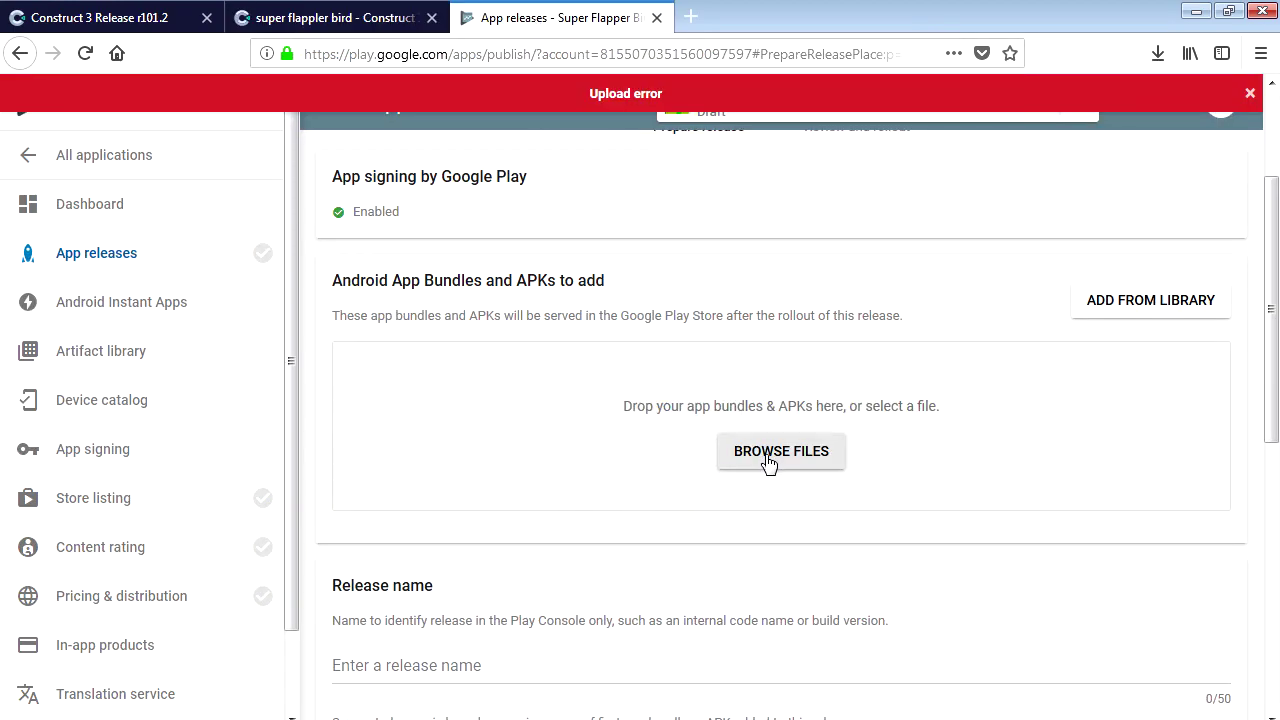
click(756, 462)
double_click(400, 137)
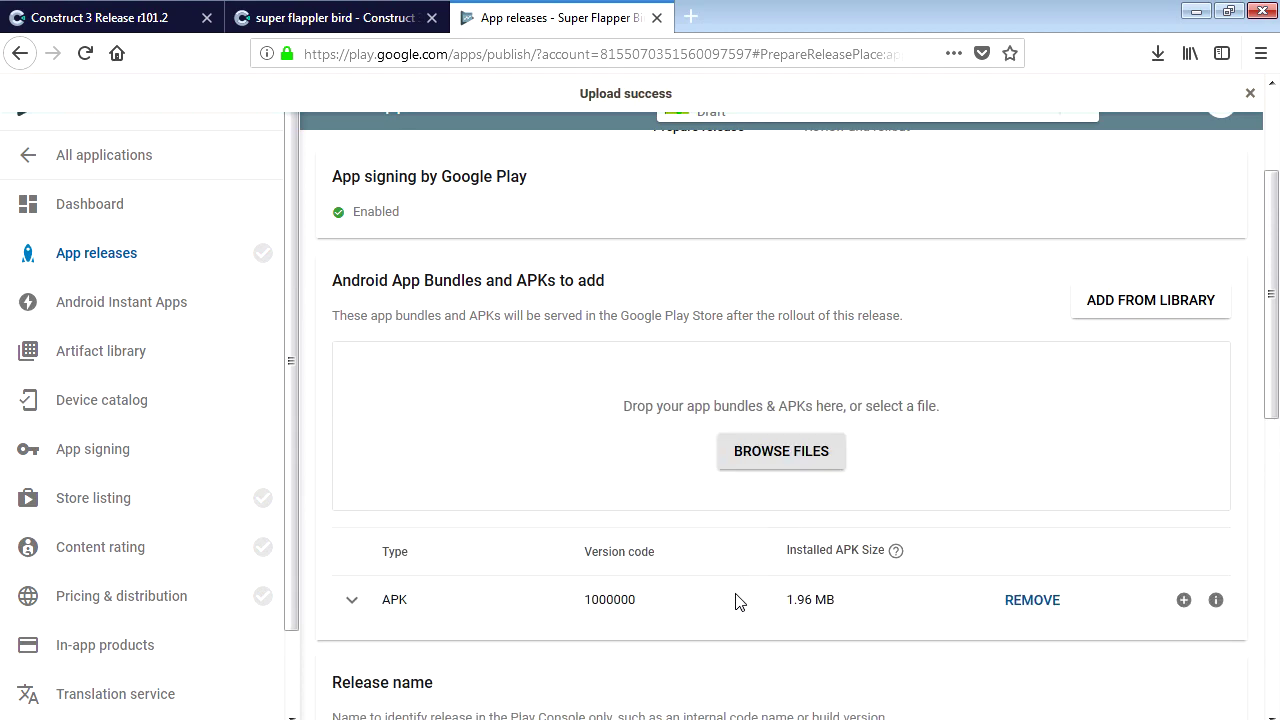
scroll(718, 620, down, 6)
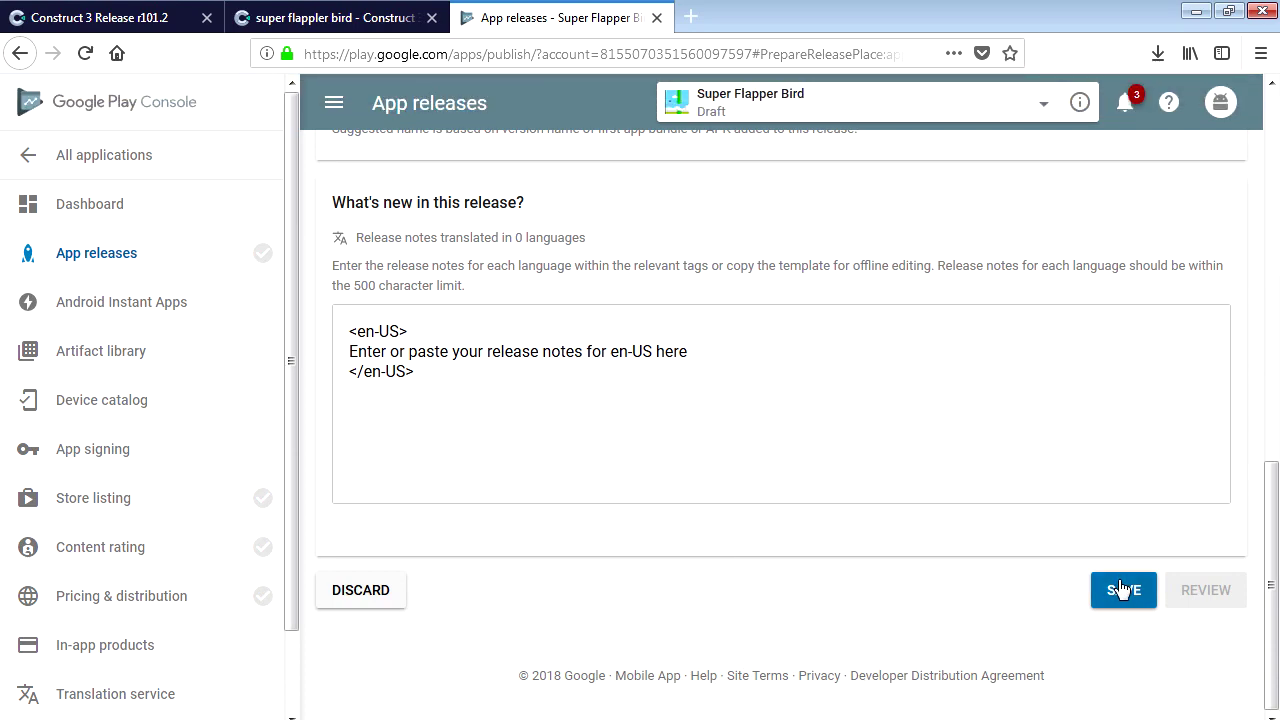
click(1124, 592)
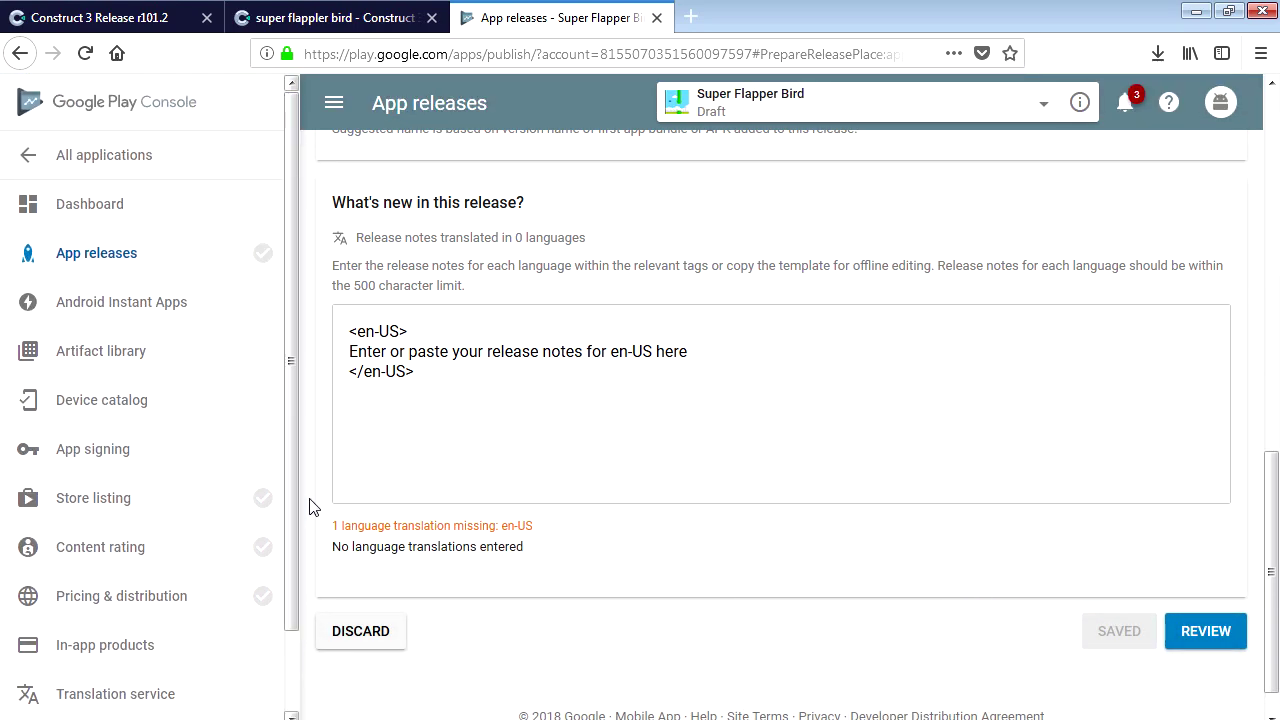
click(148, 557)
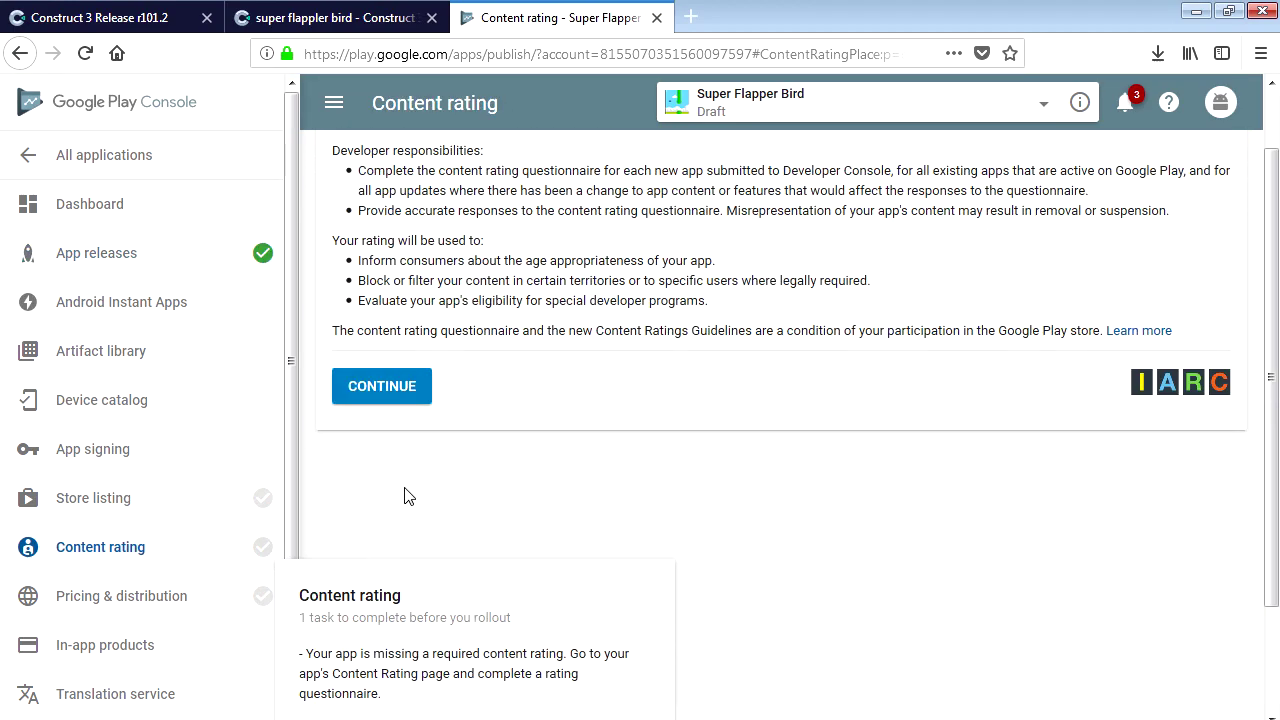
Start the questionnaire and enter the contact e-mail in both the address and confirmation fields.
click(376, 398)
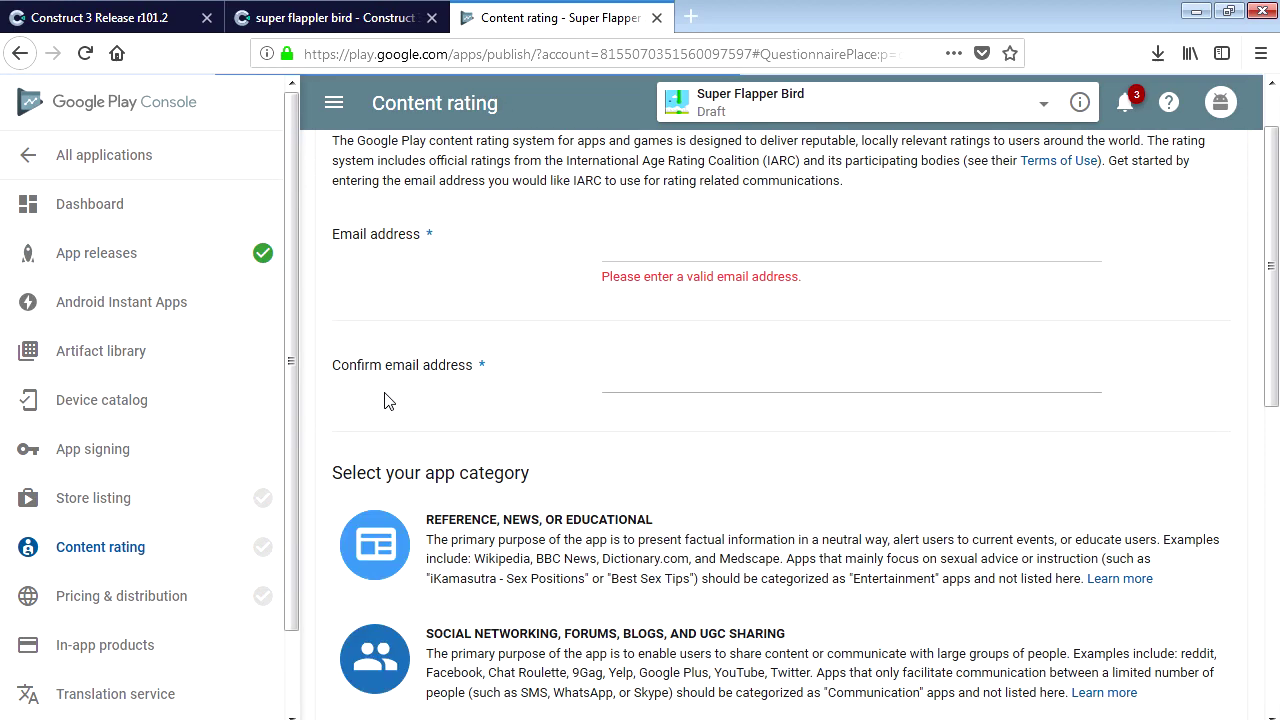
click(637, 244)
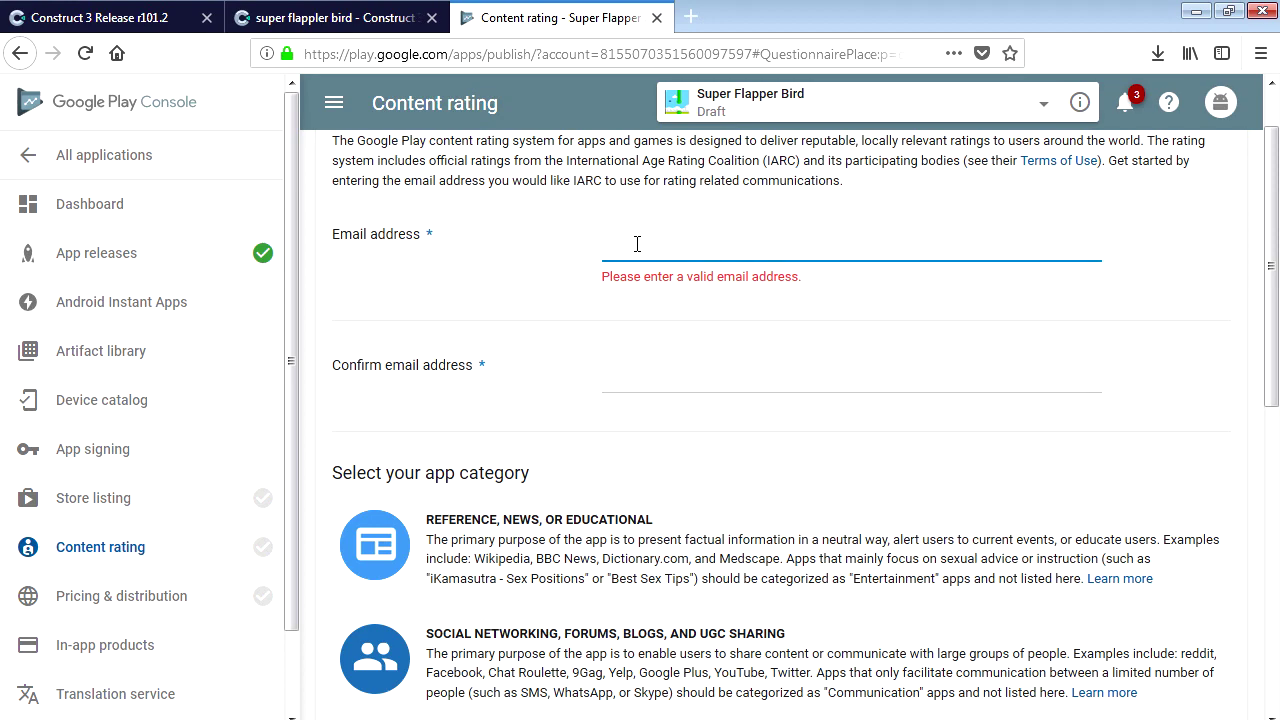
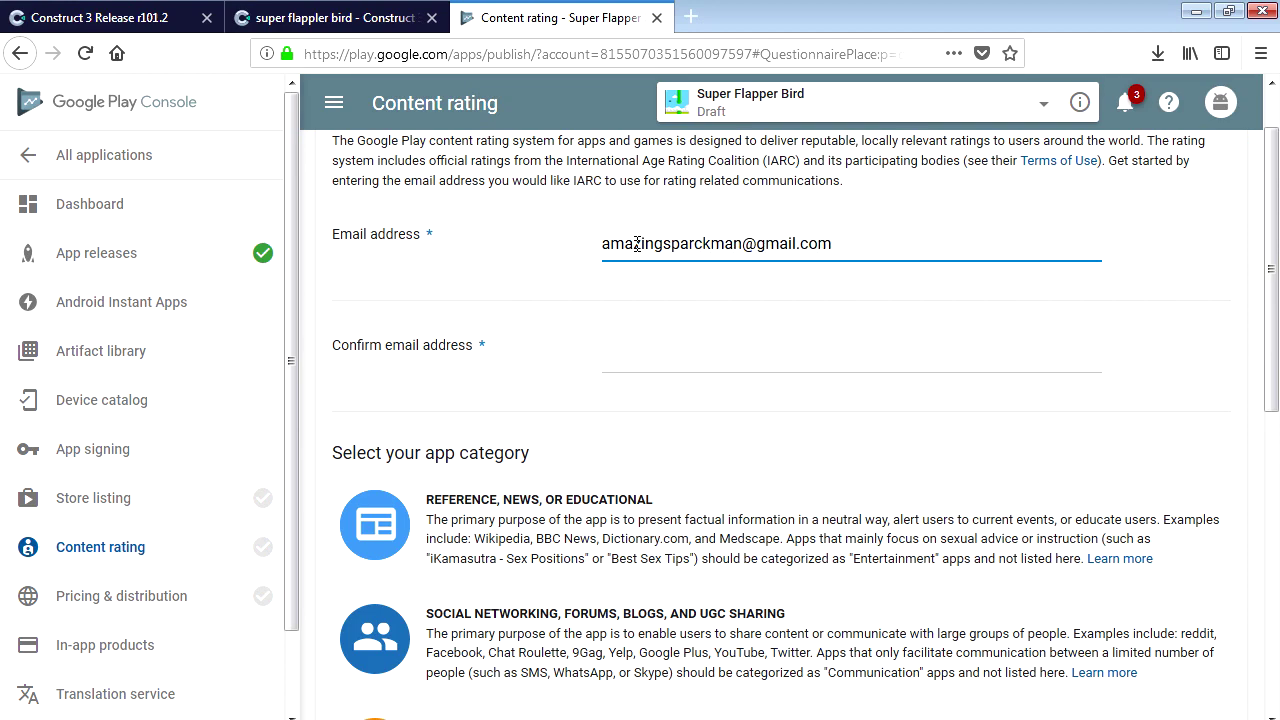
drag(873, 250, 560, 250)
key(ctrl+c)
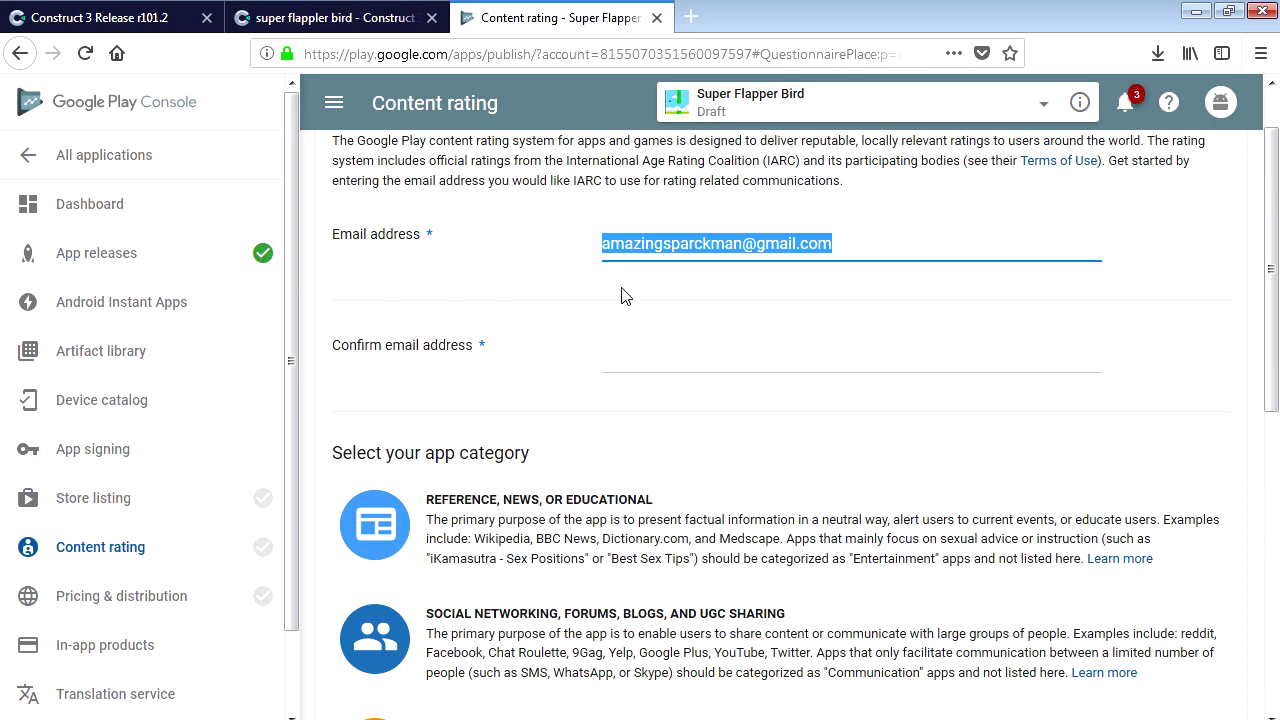
click(654, 360)
key(ctrl+v)
scroll(736, 484, down, 5)
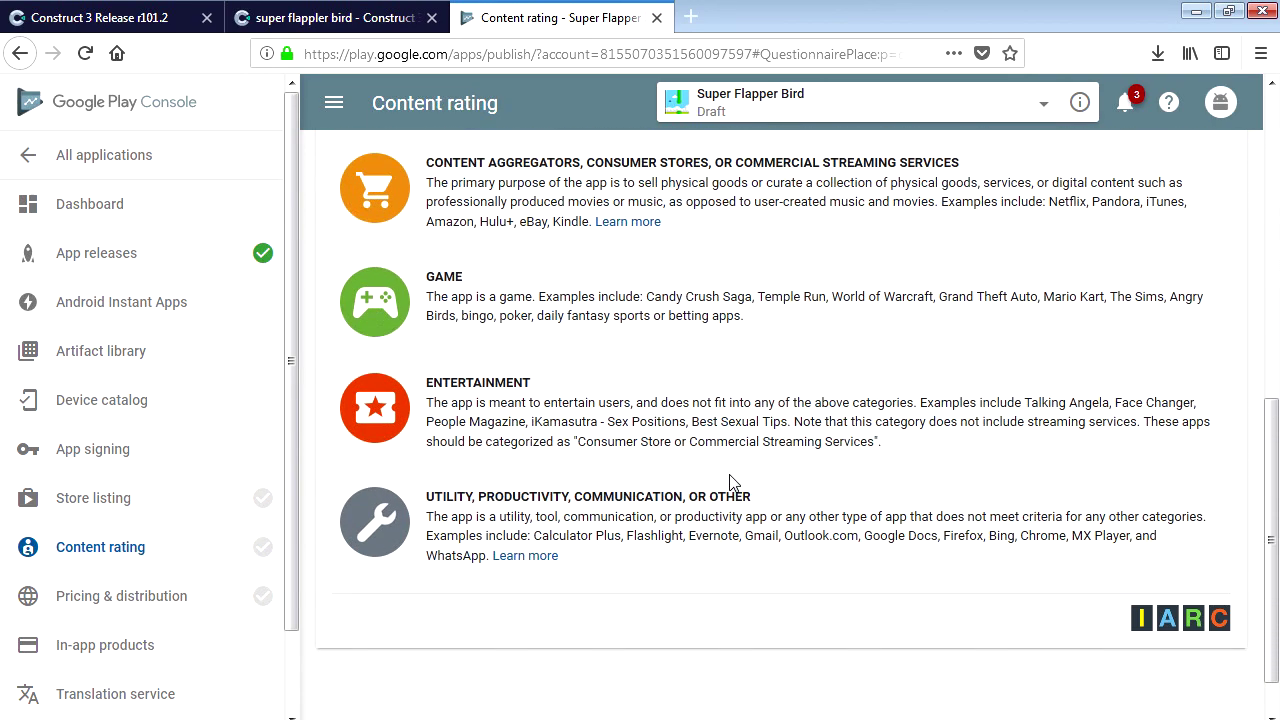
scroll(565, 498, up, 1)
Choose the Game category and answer No for violence, fear, sexuality, gambling and offensive language.
scroll(565, 498, up, 1)
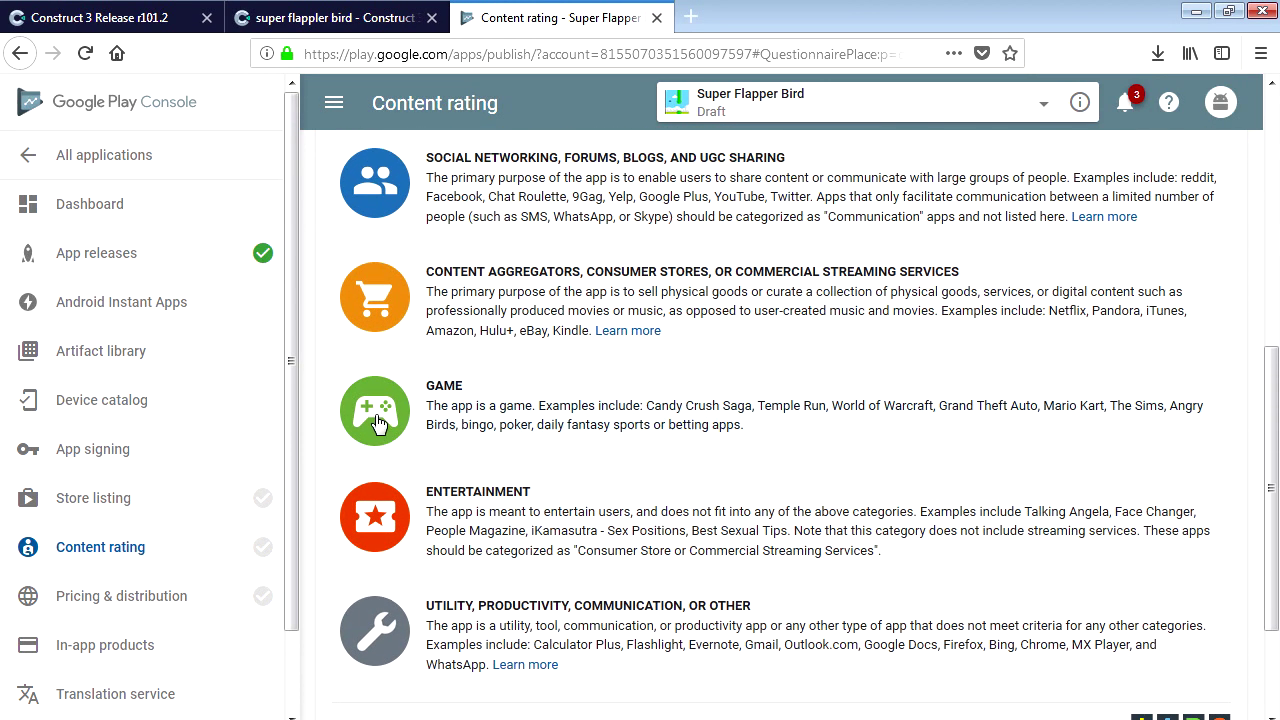
click(378, 415)
scroll(551, 431, up, 3)
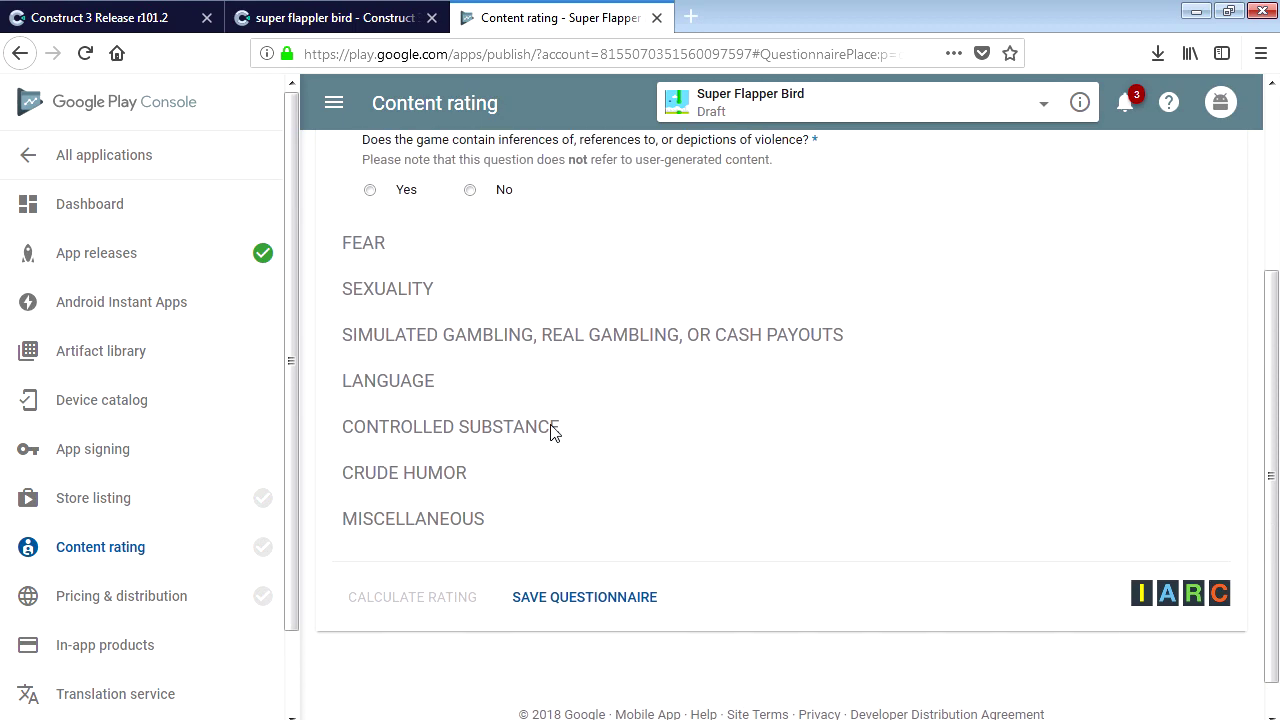
scroll(567, 465, up, 1)
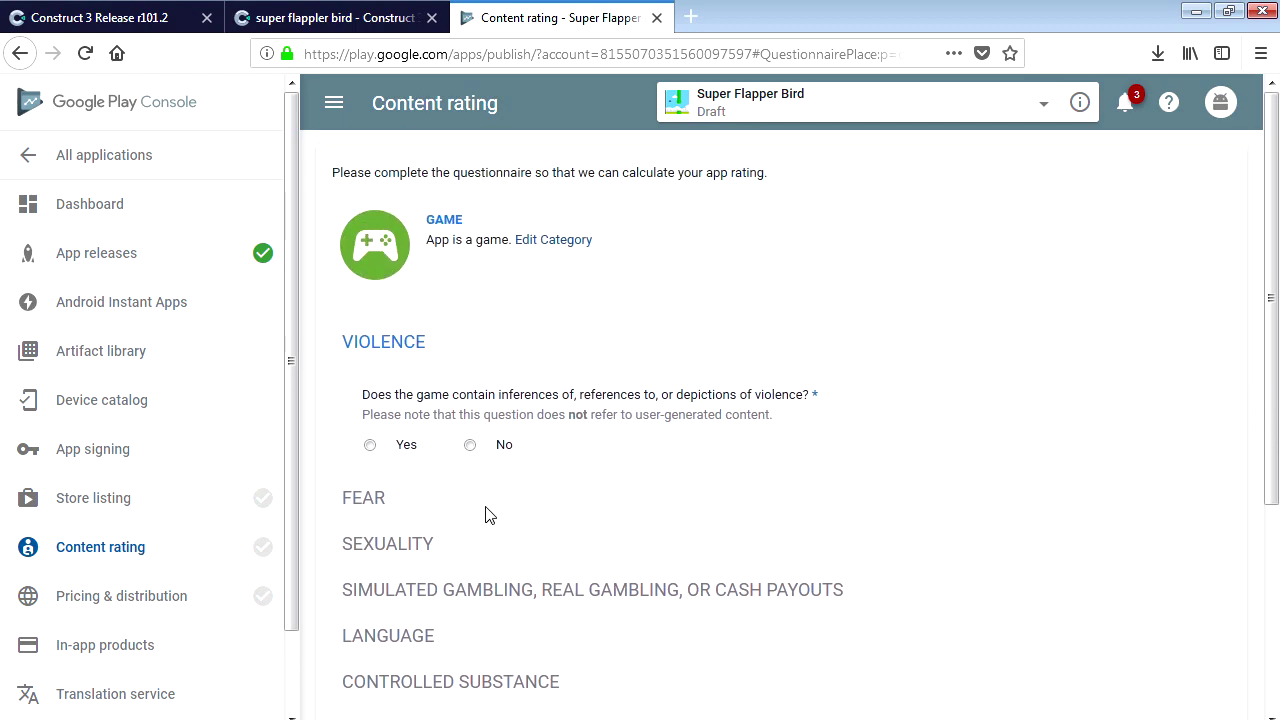
click(470, 445)
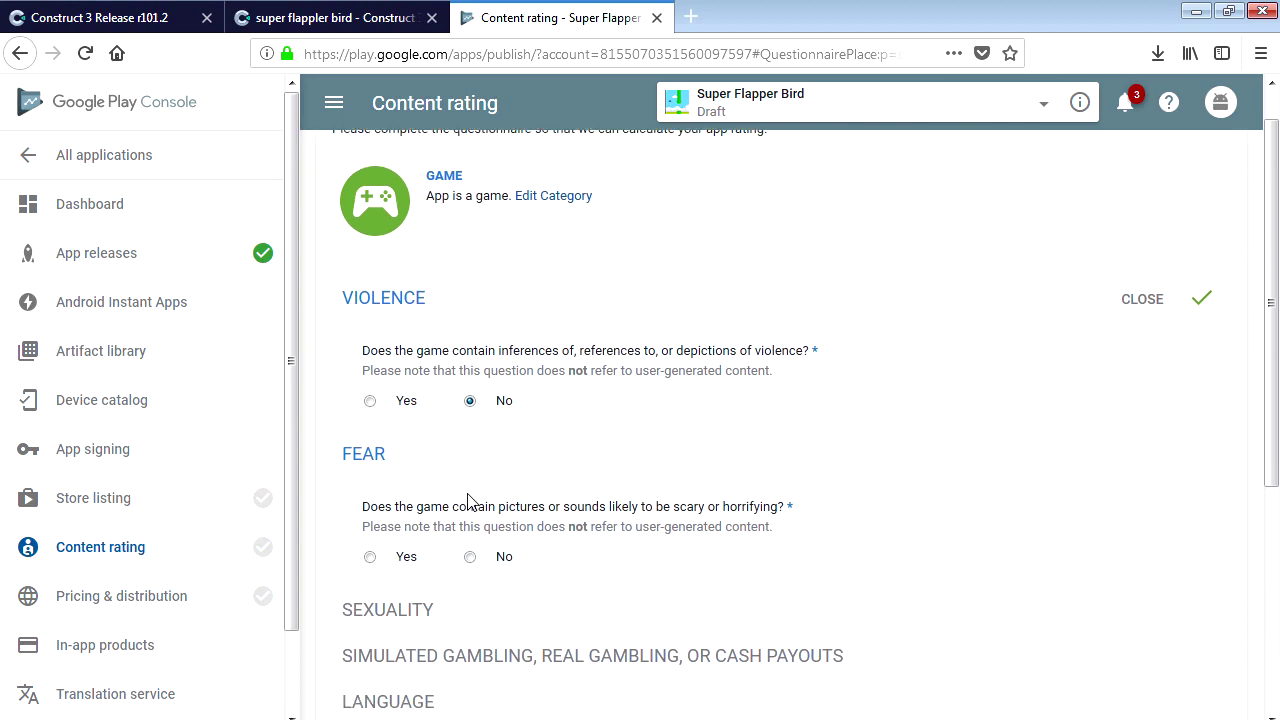
click(470, 373)
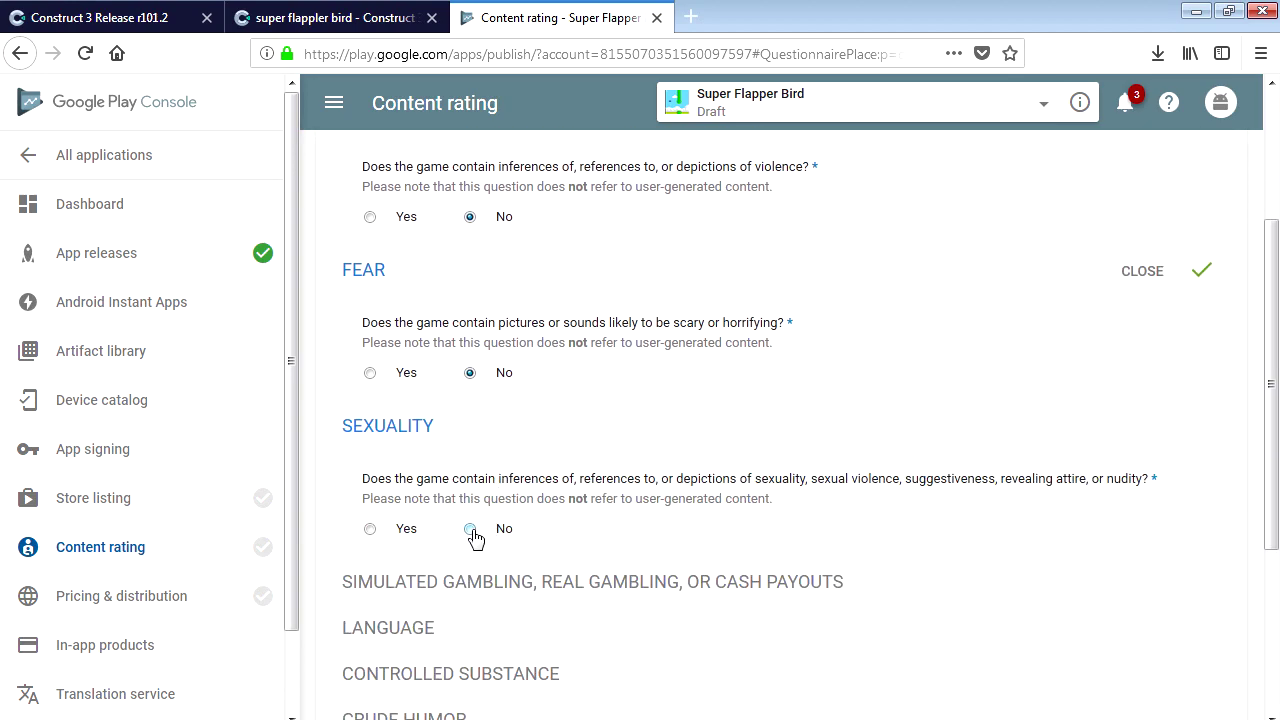
click(470, 530)
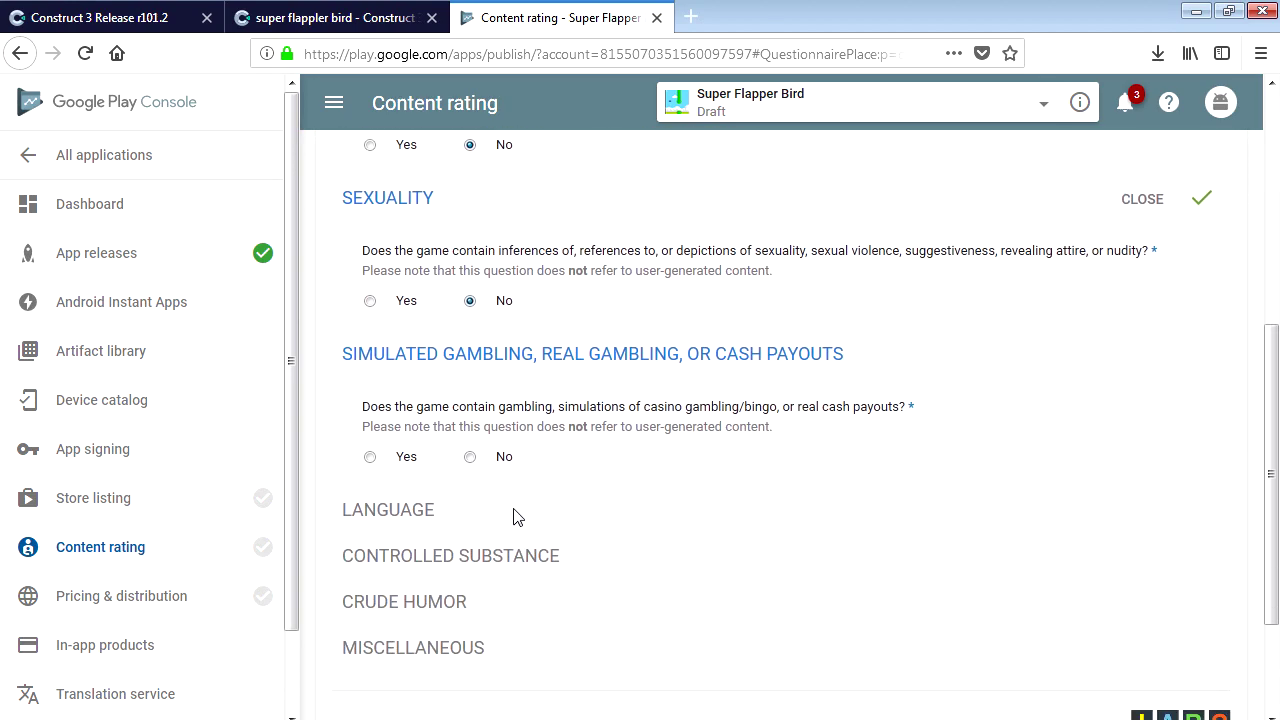
click(472, 459)
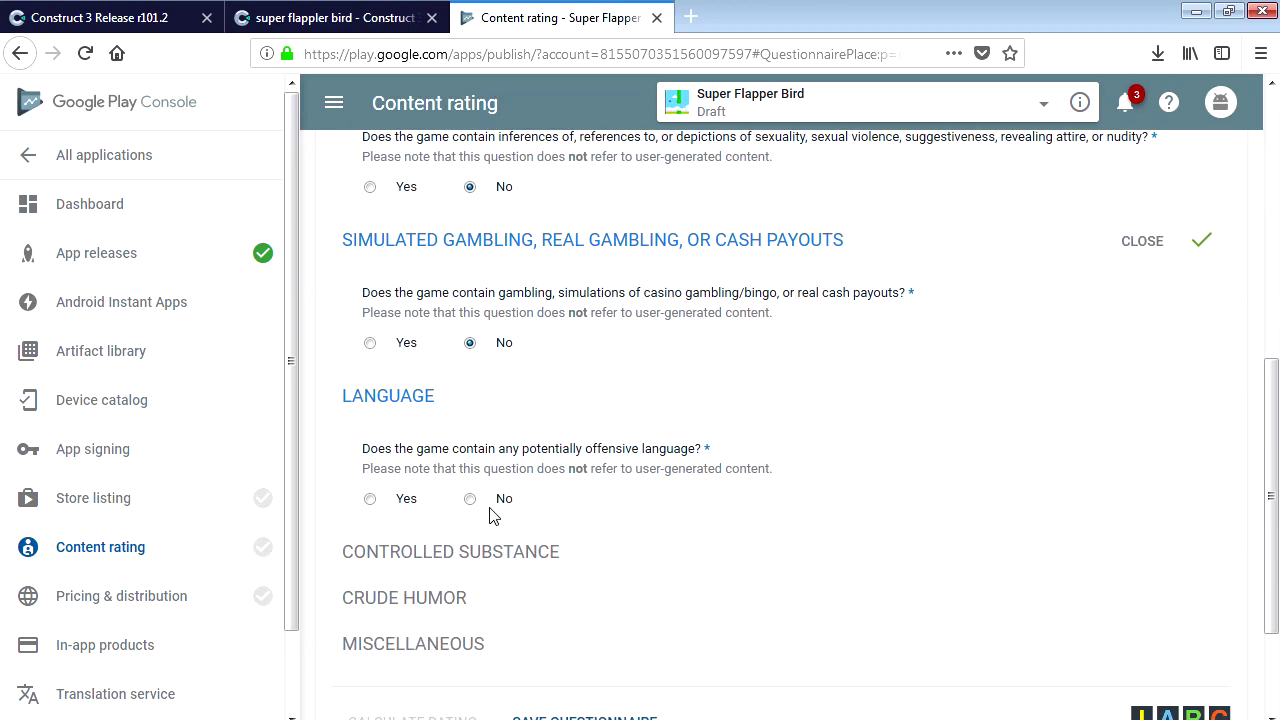
click(470, 502)
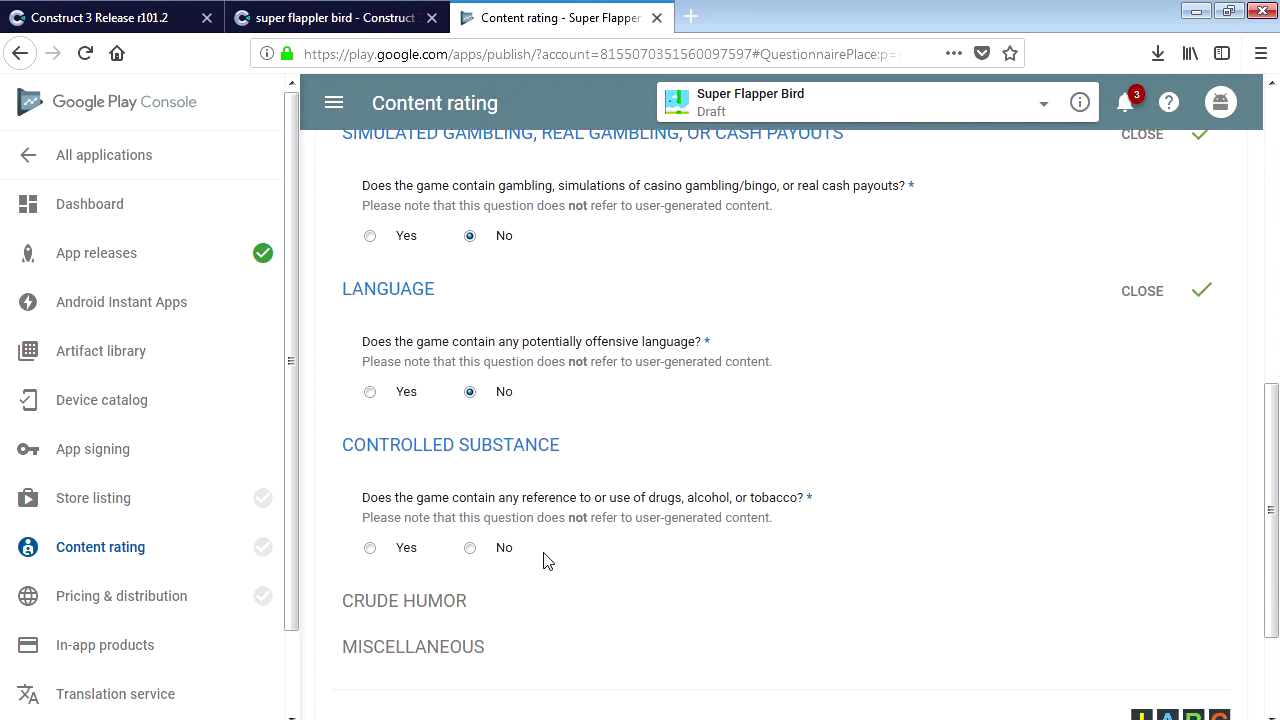
Answer No for drugs, crude humor, location sharing, digital purchases, criminal techniques and terrorism.
scroll(575, 562, down, 3)
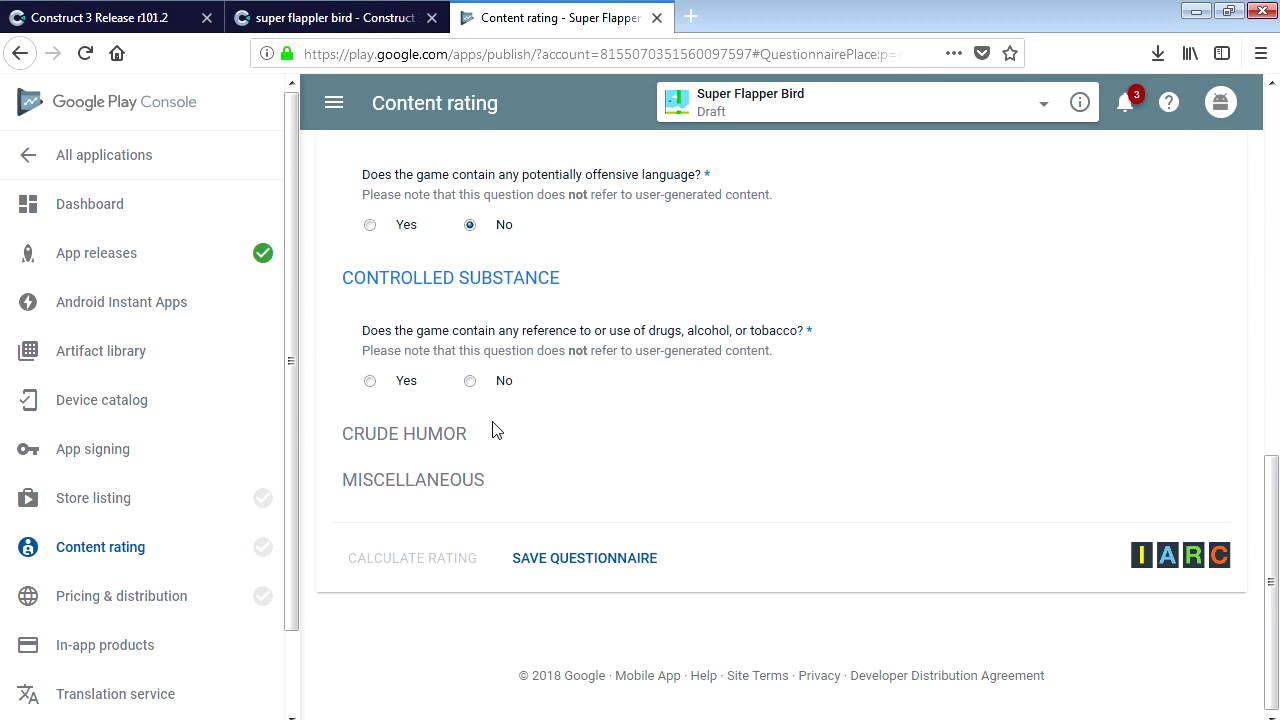
click(470, 381)
click(471, 538)
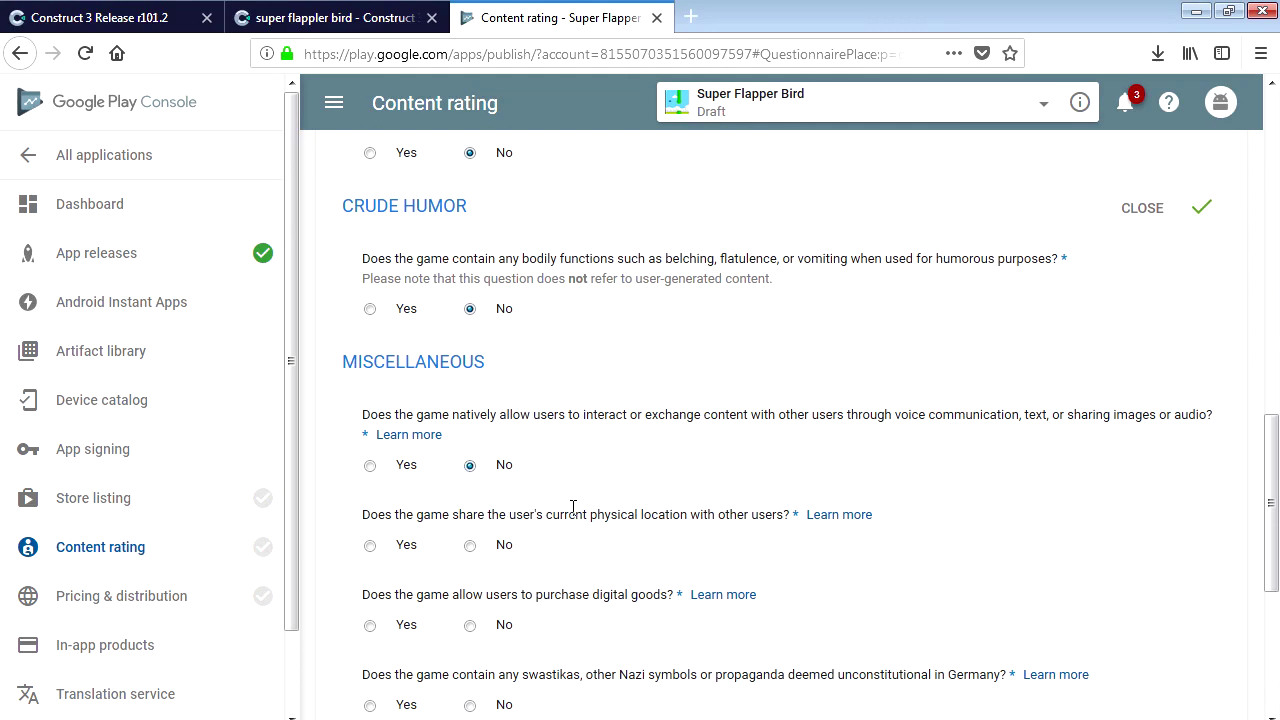
scroll(573, 507, down, 2)
click(470, 431)
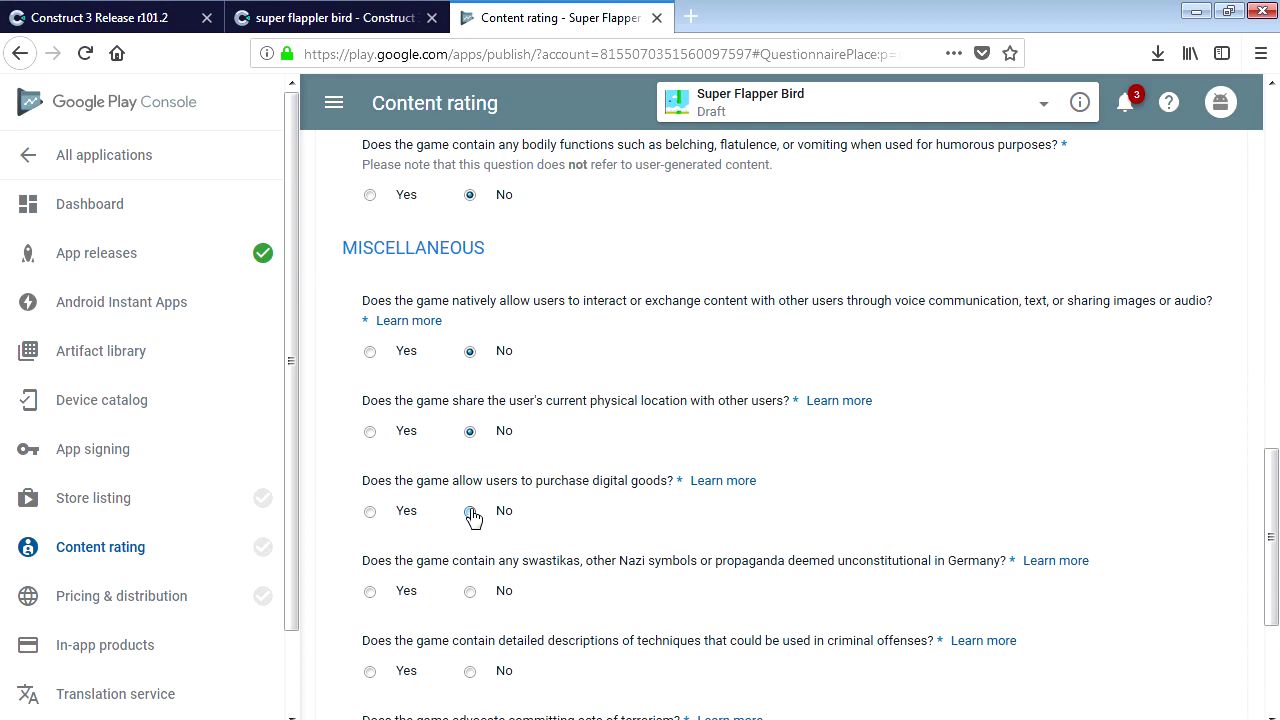
click(470, 511)
scroll(476, 530, down, 2)
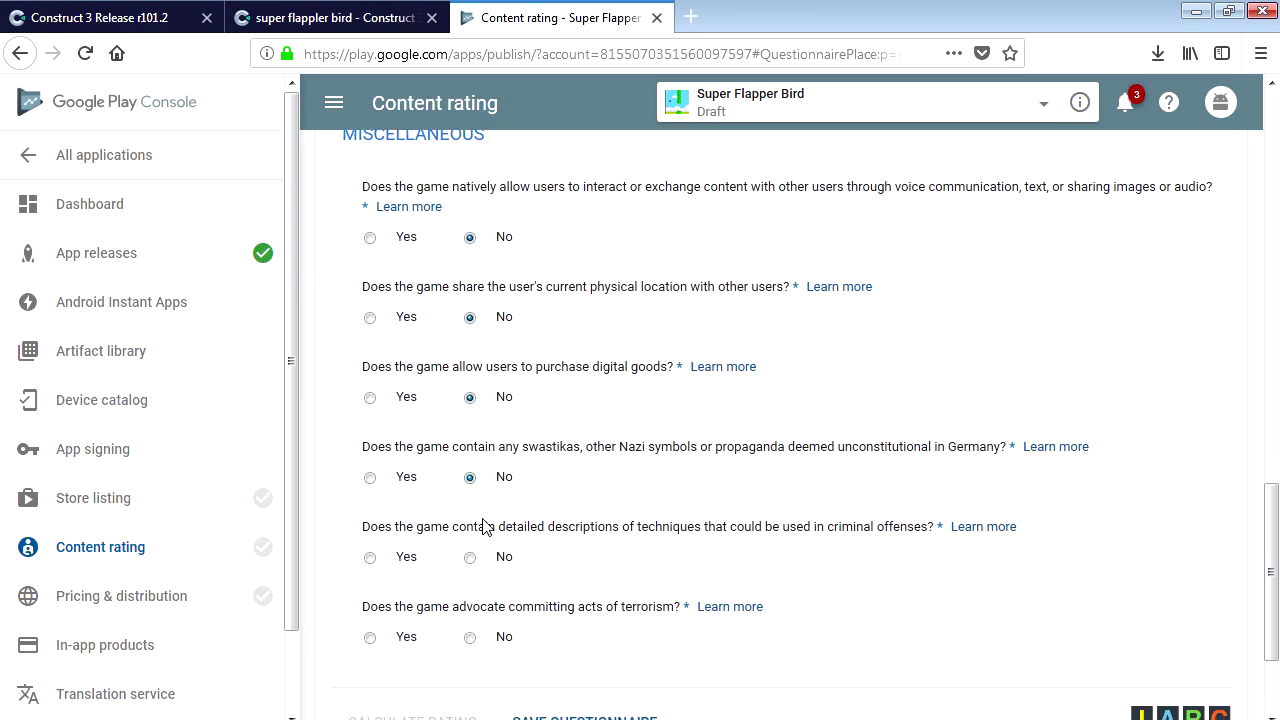
click(470, 557)
click(470, 637)
scroll(580, 646, down, 3)
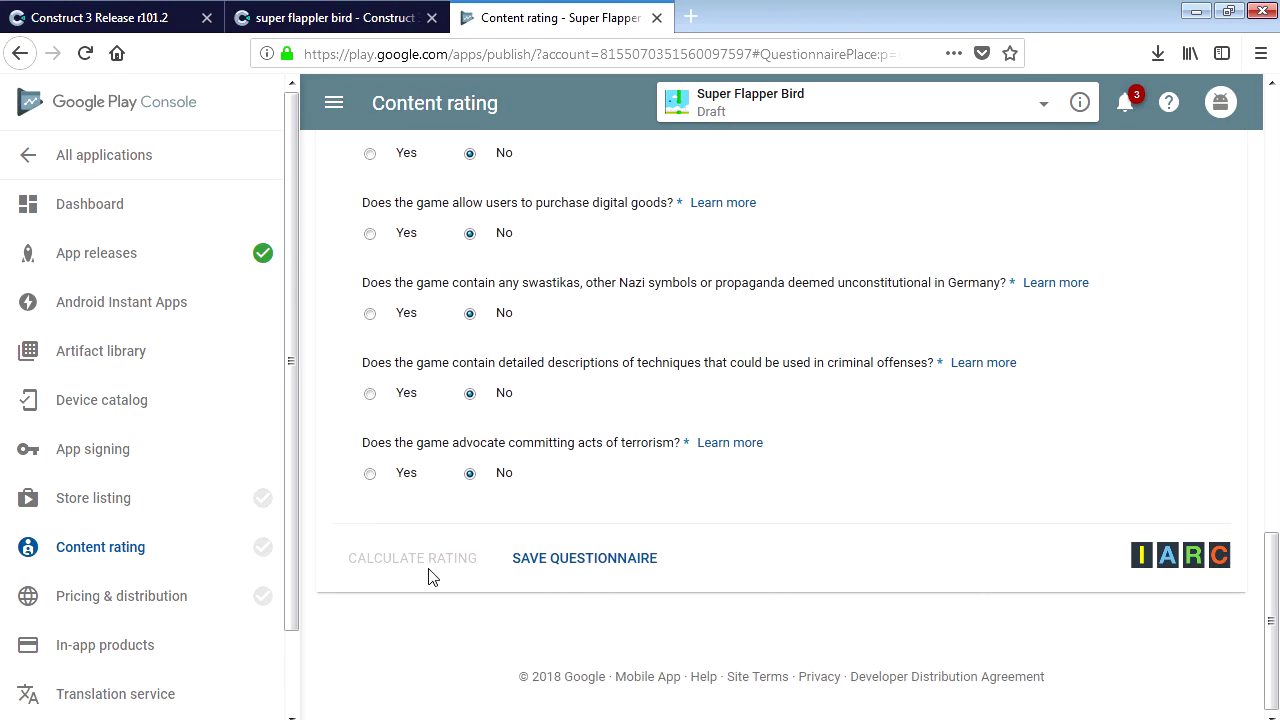
Save the questionnaire, then calculate and apply the PEGI 3 / ESRB Everyone / IARC 3+ rating.
click(565, 569)
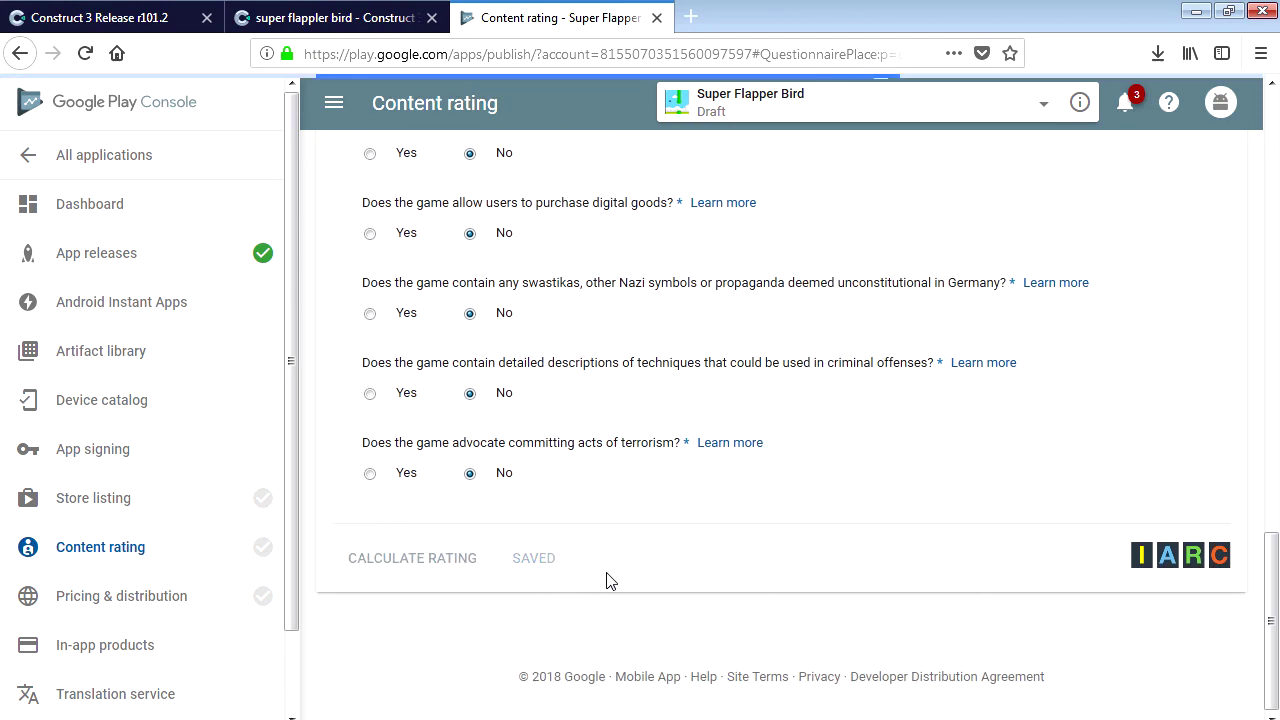
click(424, 572)
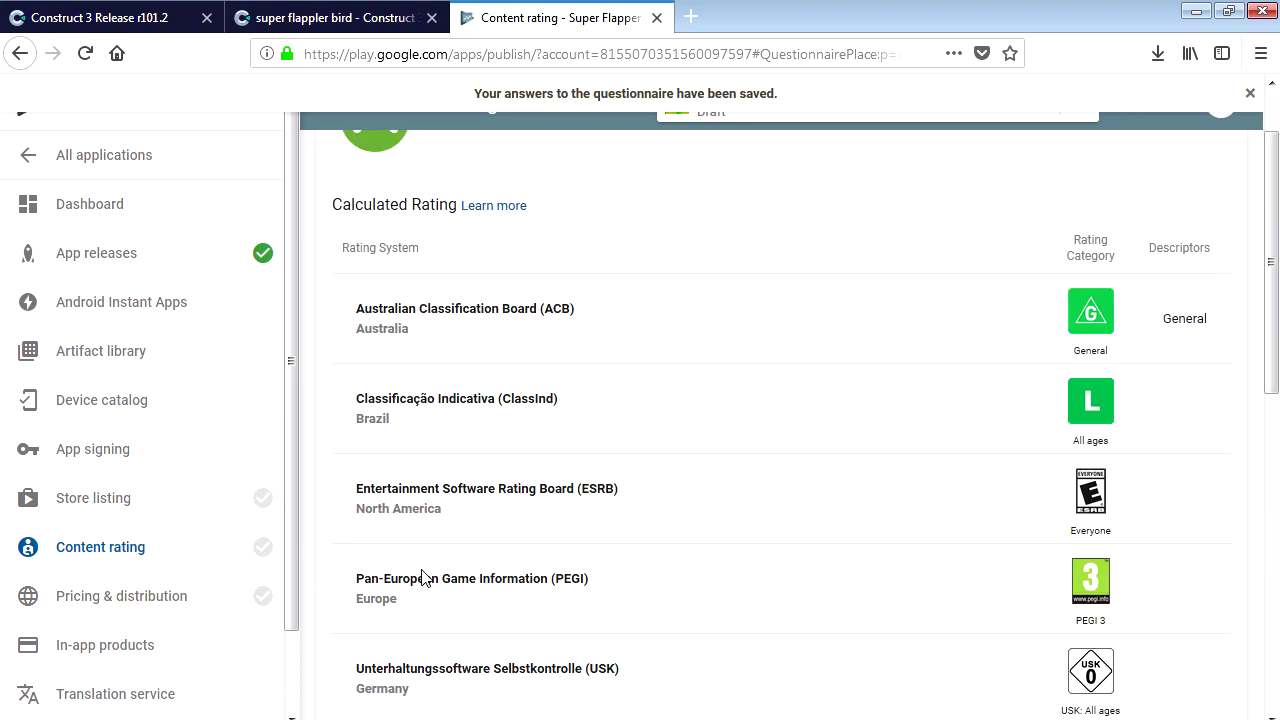
scroll(697, 588, down, 7)
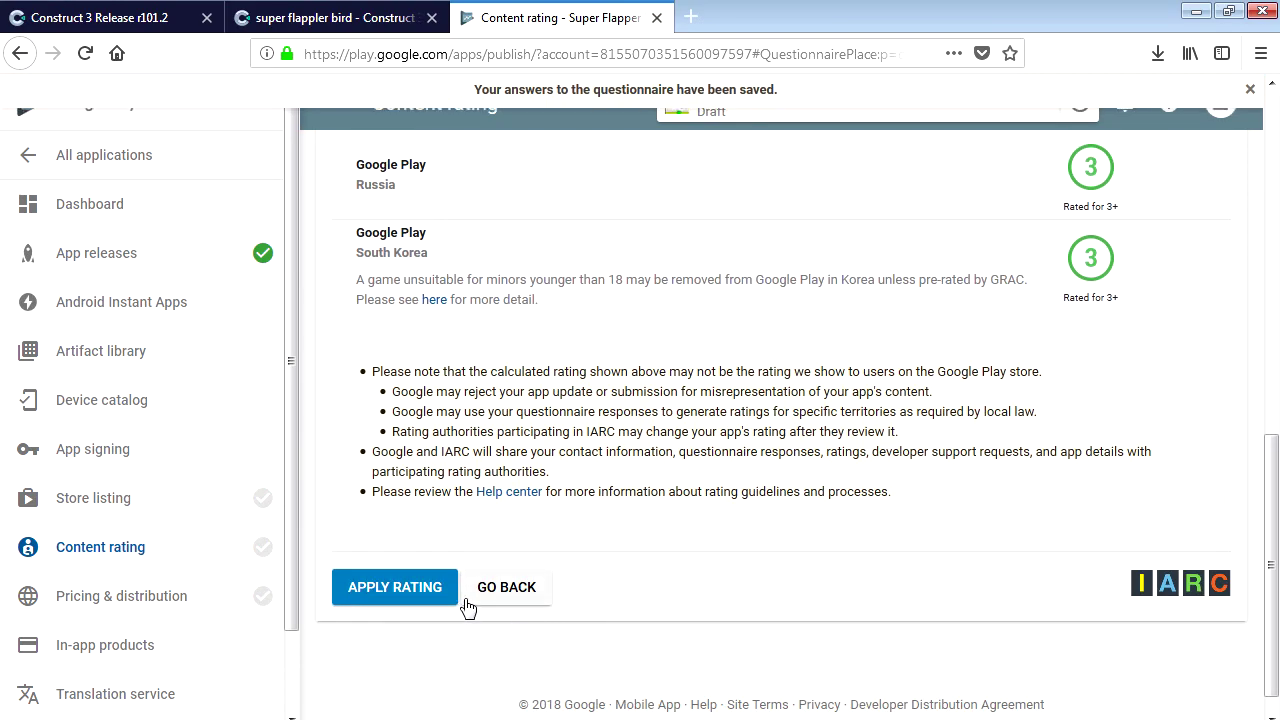
click(408, 592)
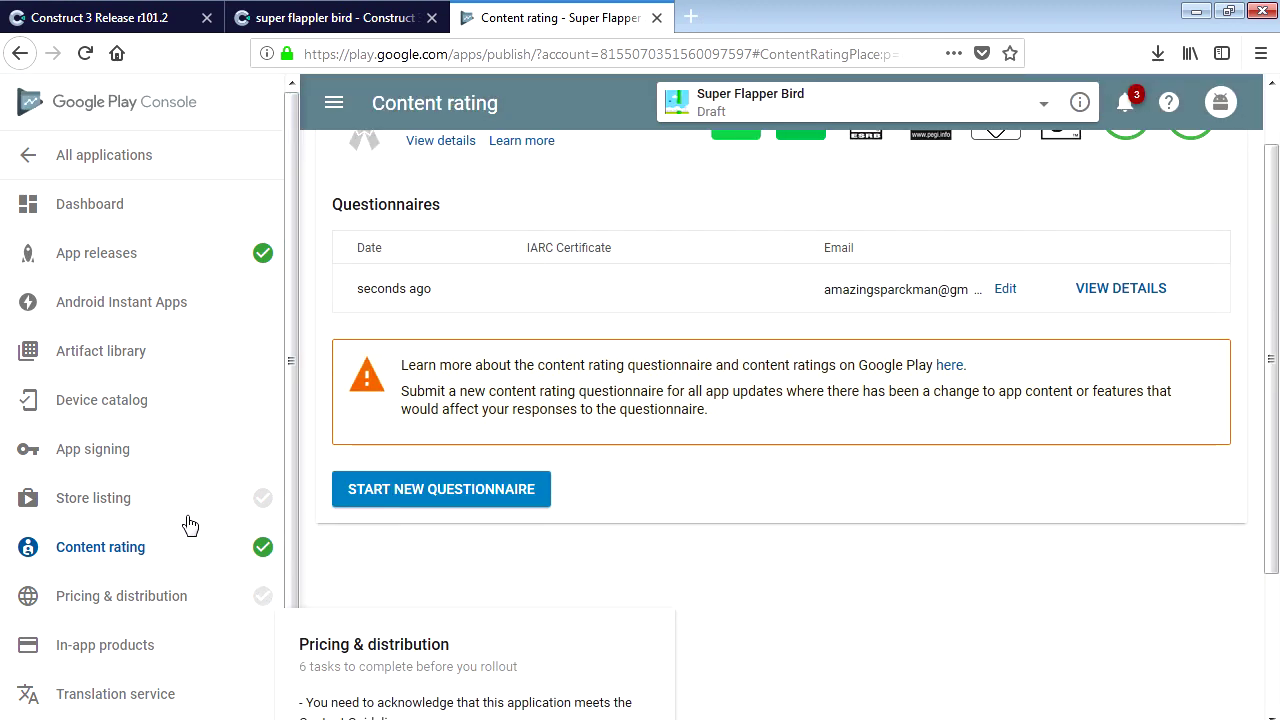
scroll(628, 583, up, 1)
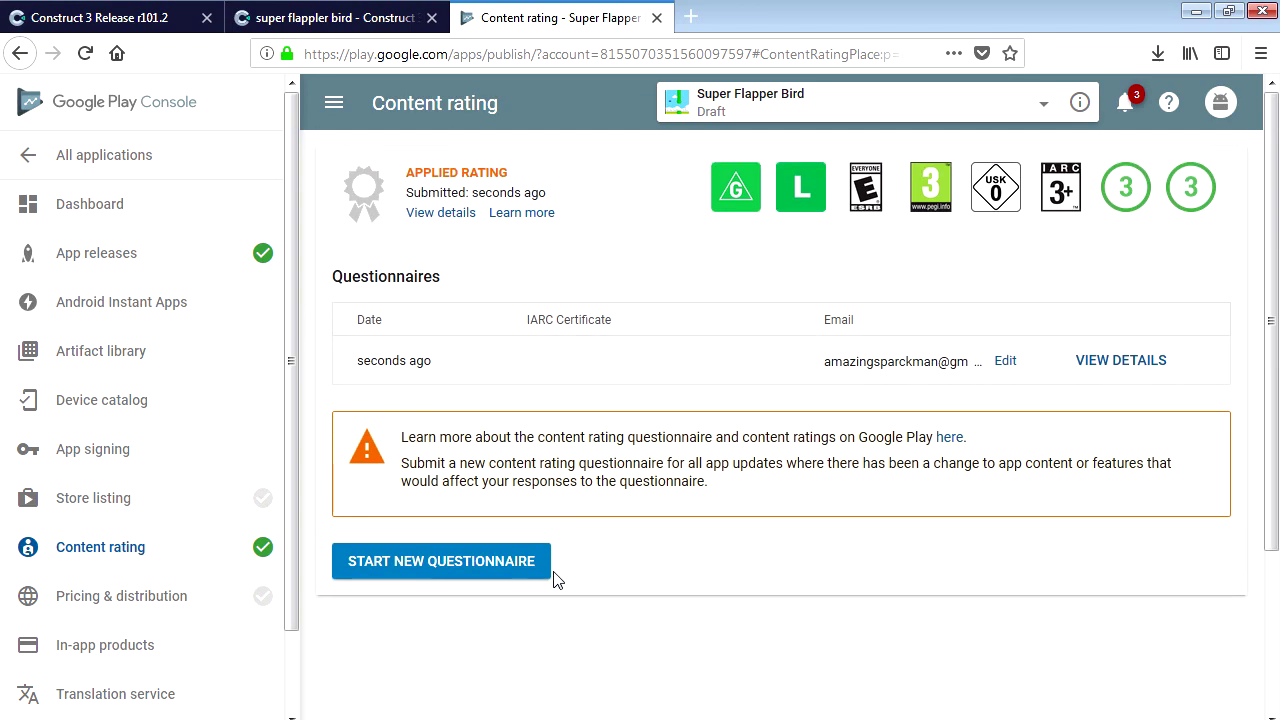
Mark the store listing as not submitting a privacy policy URL and save the draft.
click(135, 505)
scroll(760, 496, down, 15)
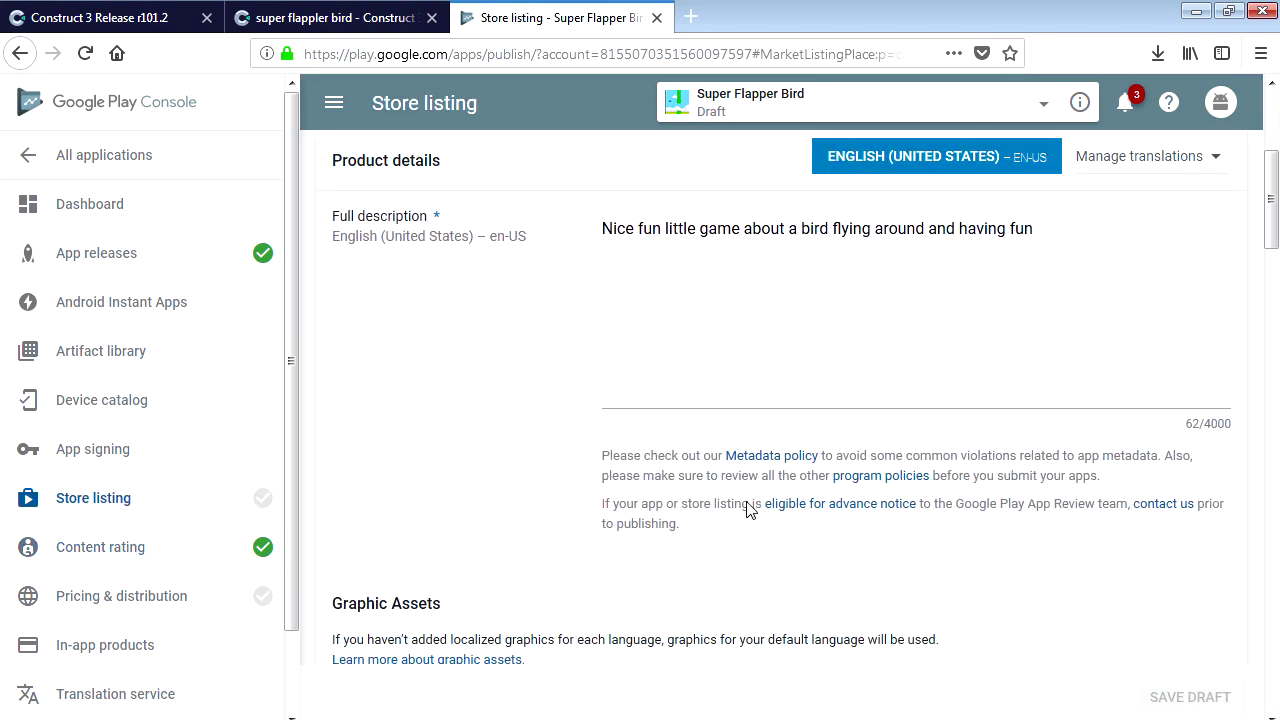
scroll(731, 570, down, 10)
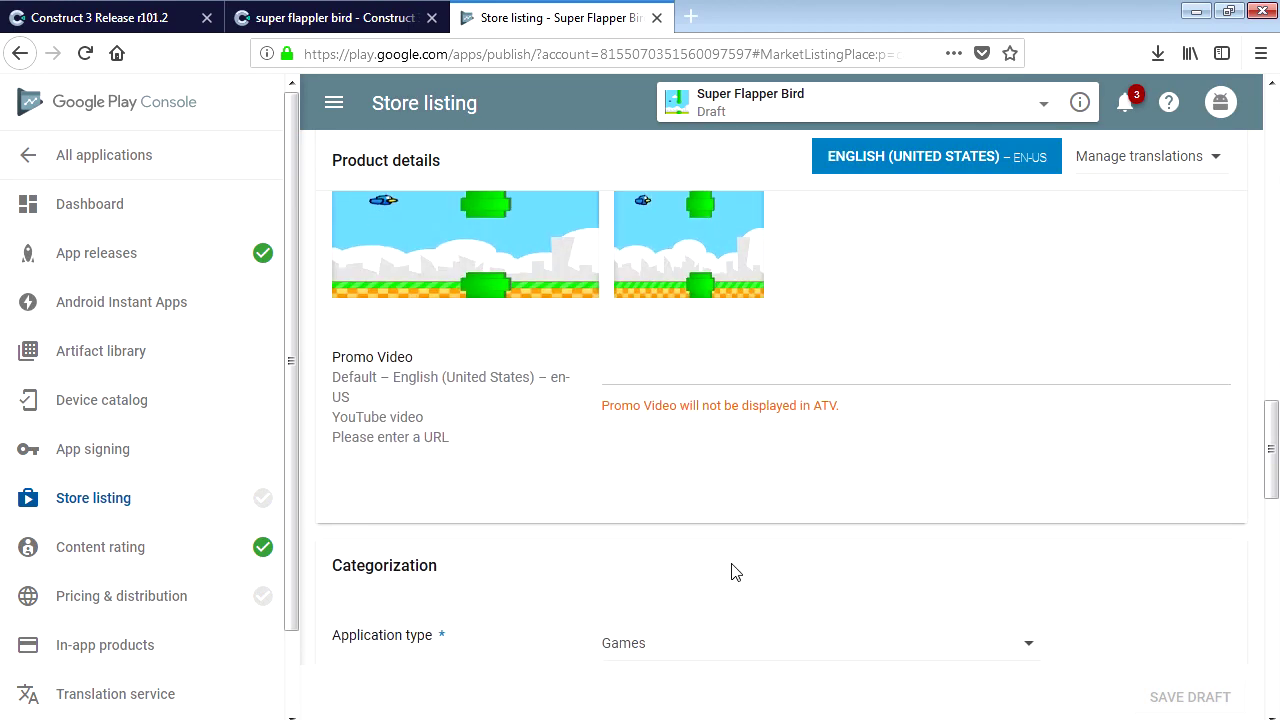
scroll(735, 567, down, 3)
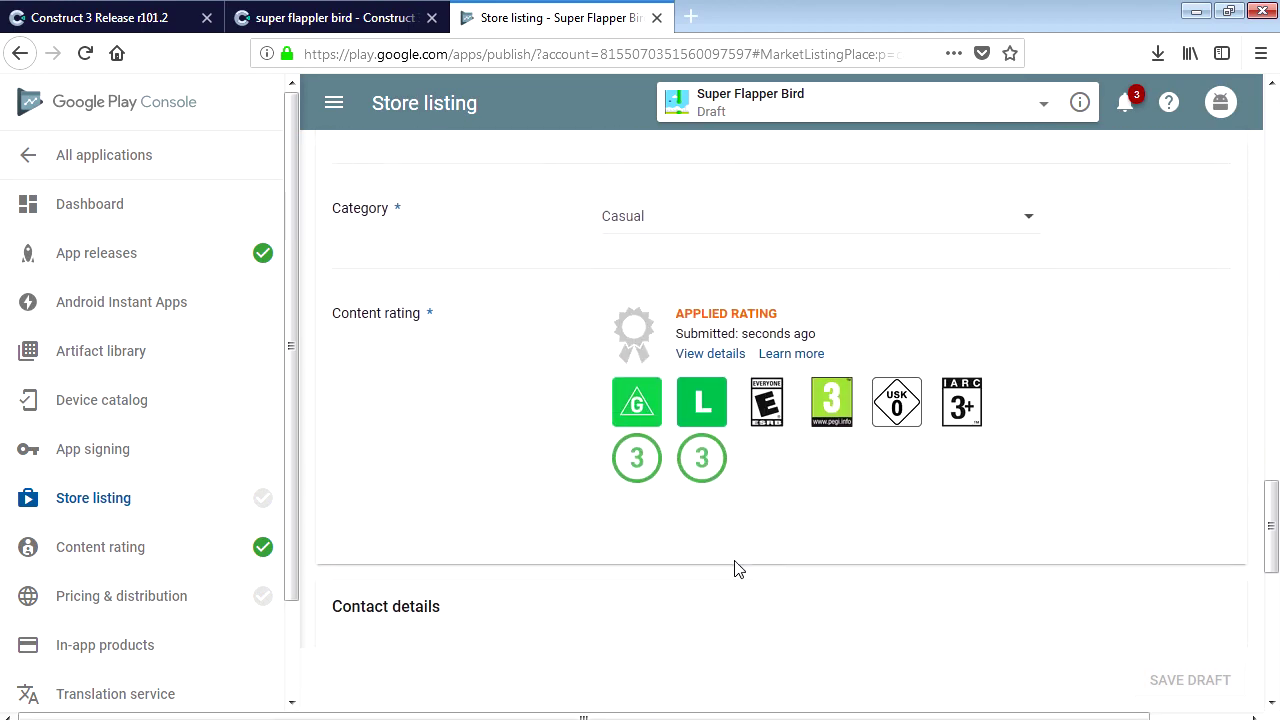
scroll(536, 540, down, 8)
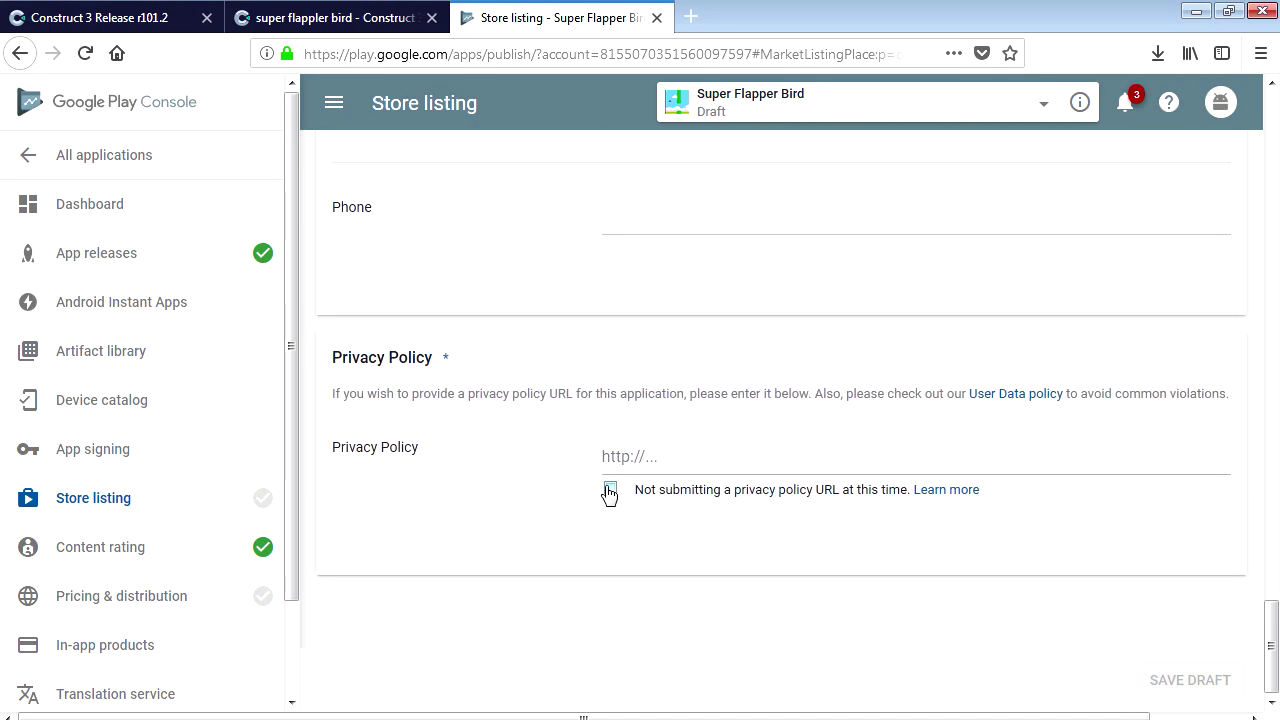
click(610, 488)
click(1170, 688)
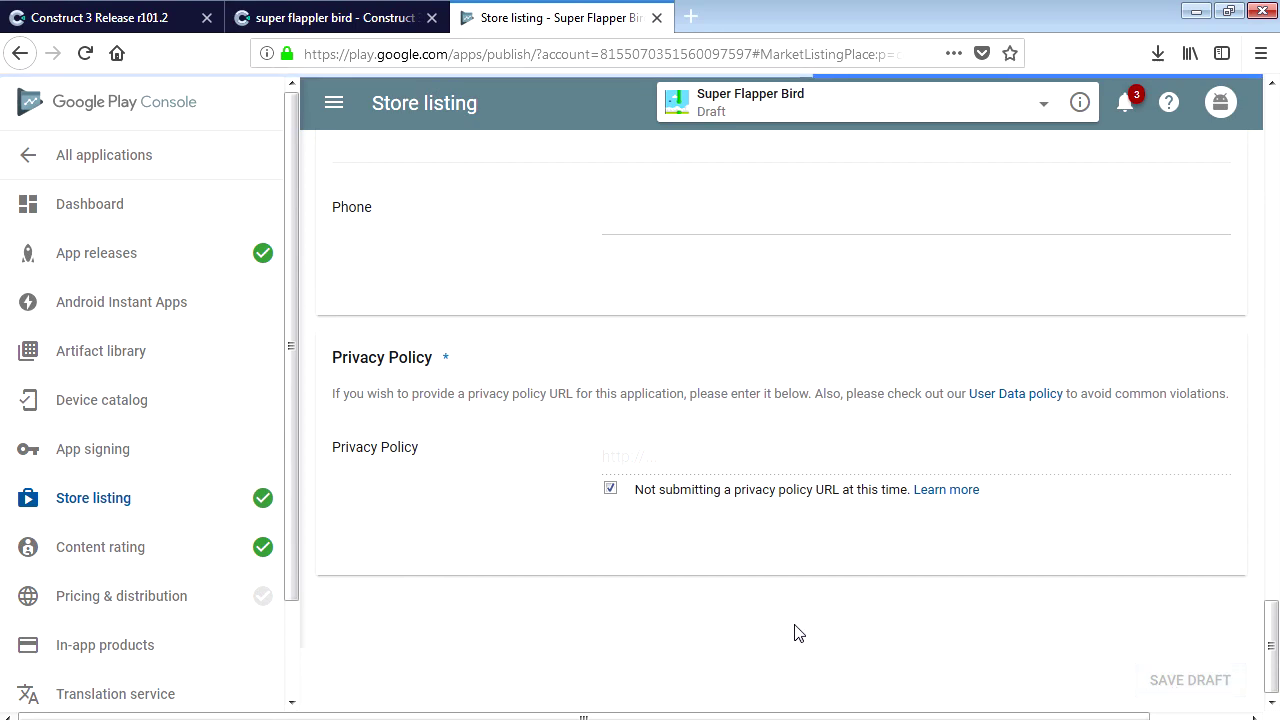
scroll(270, 547, down, 2)
click(218, 530)
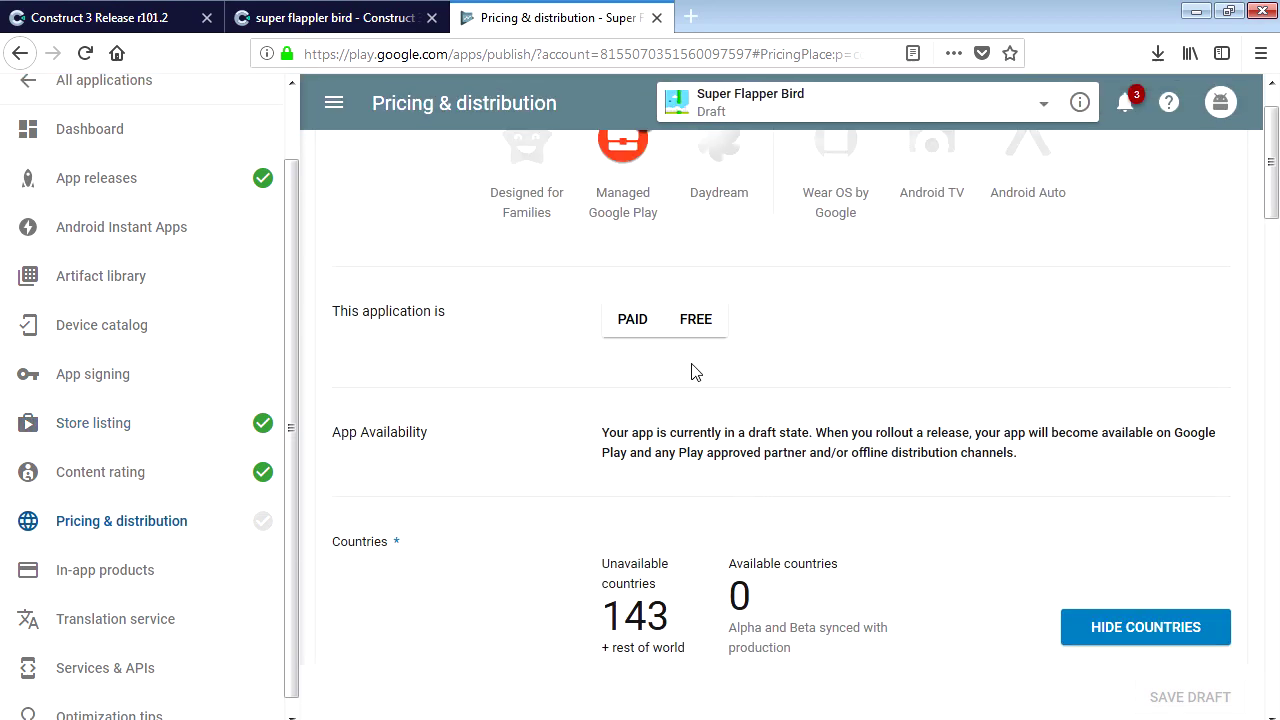
Set the app's pricing to Free.
click(695, 319)
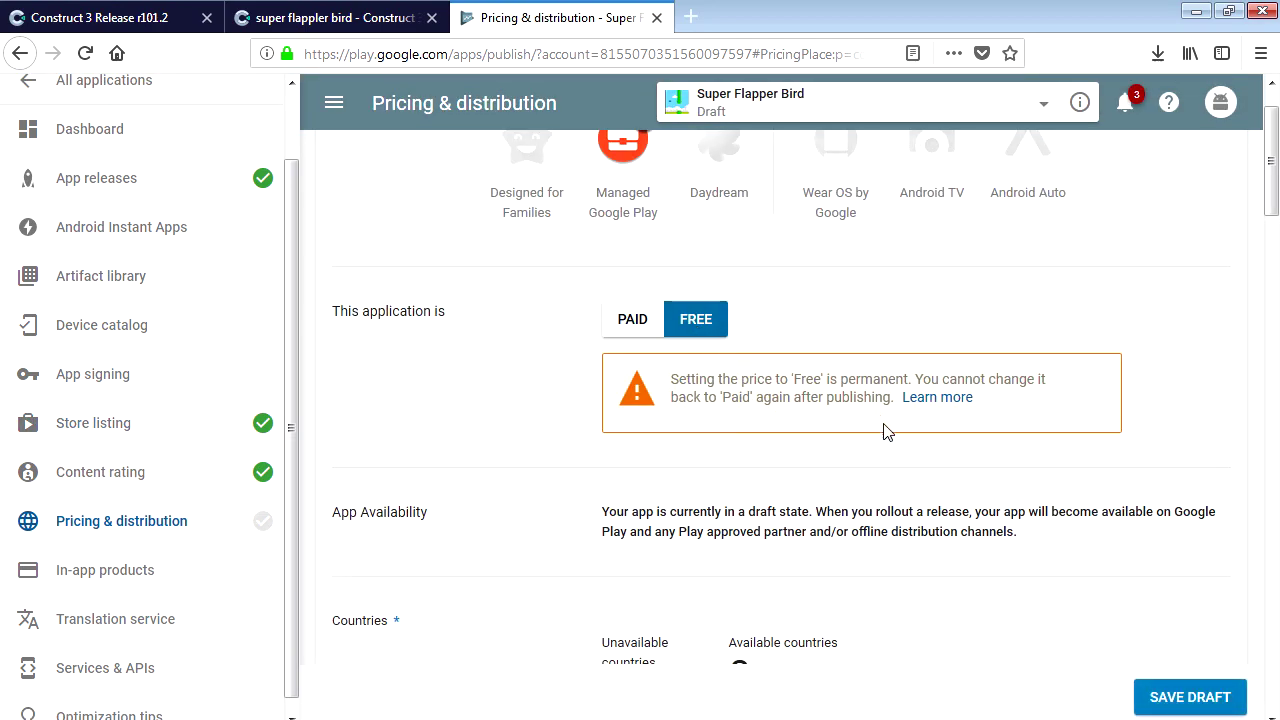
scroll(829, 580, down, 3)
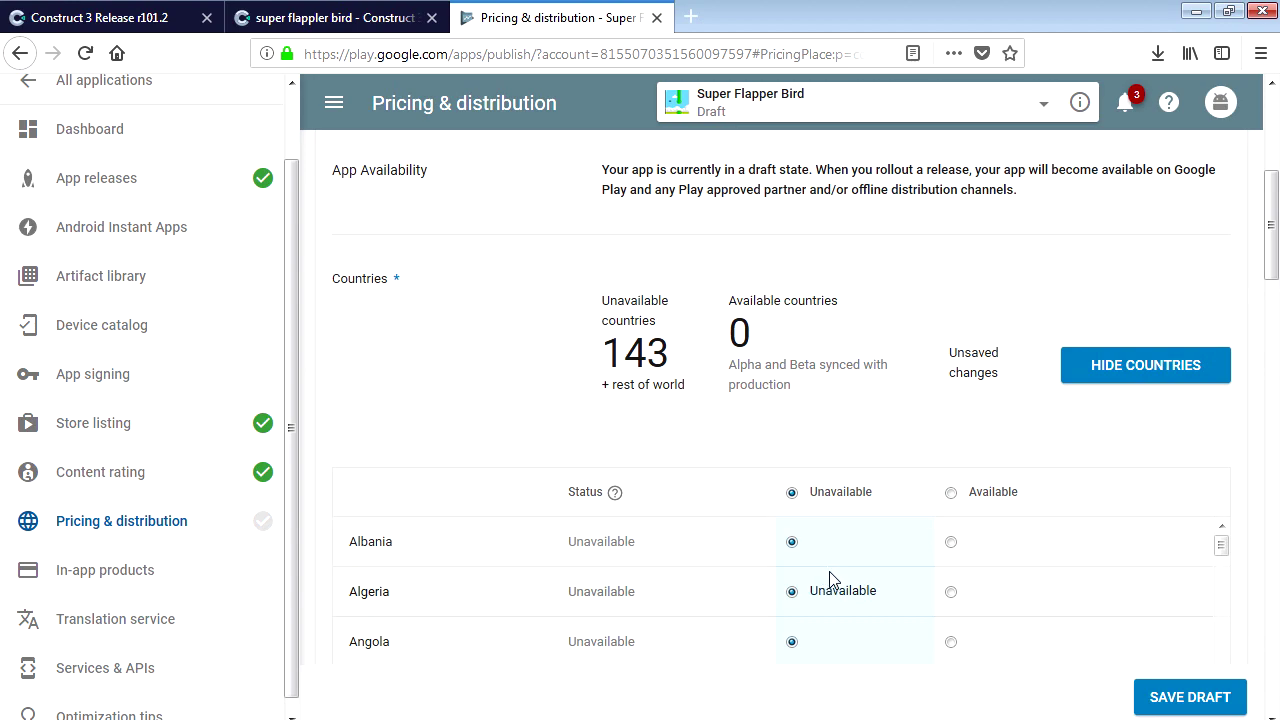
scroll(829, 580, down, 1)
scroll(1272, 290, down, 1)
drag(1272, 290, 1270, 370)
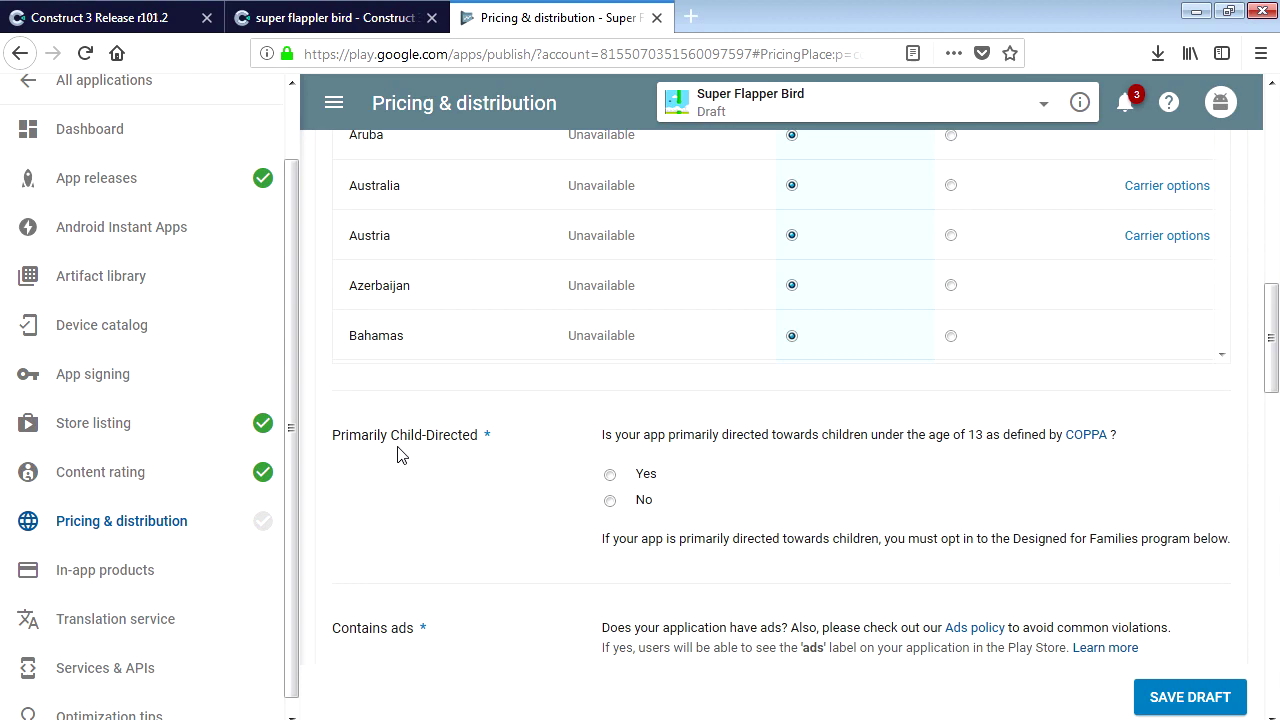
Answer No to child-directed, accept content guidelines and US export laws, then save the draft.
click(609, 500)
scroll(722, 560, down, 2)
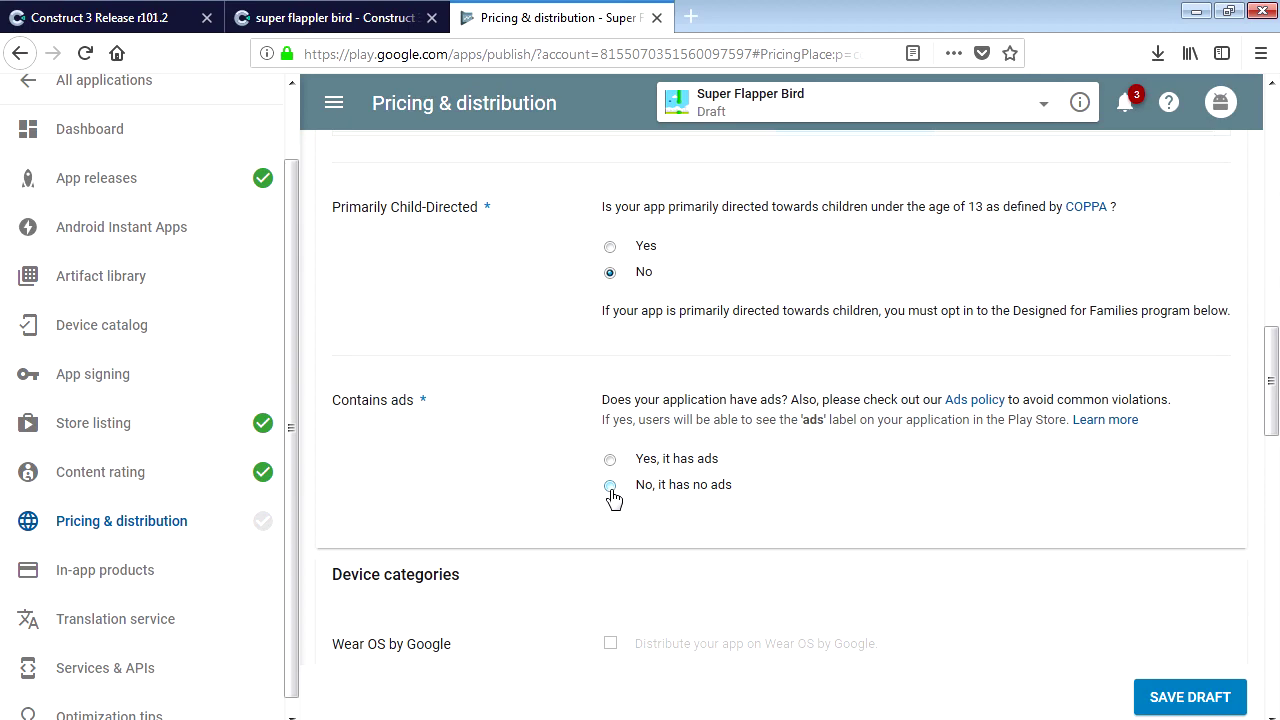
scroll(711, 580, down, 15)
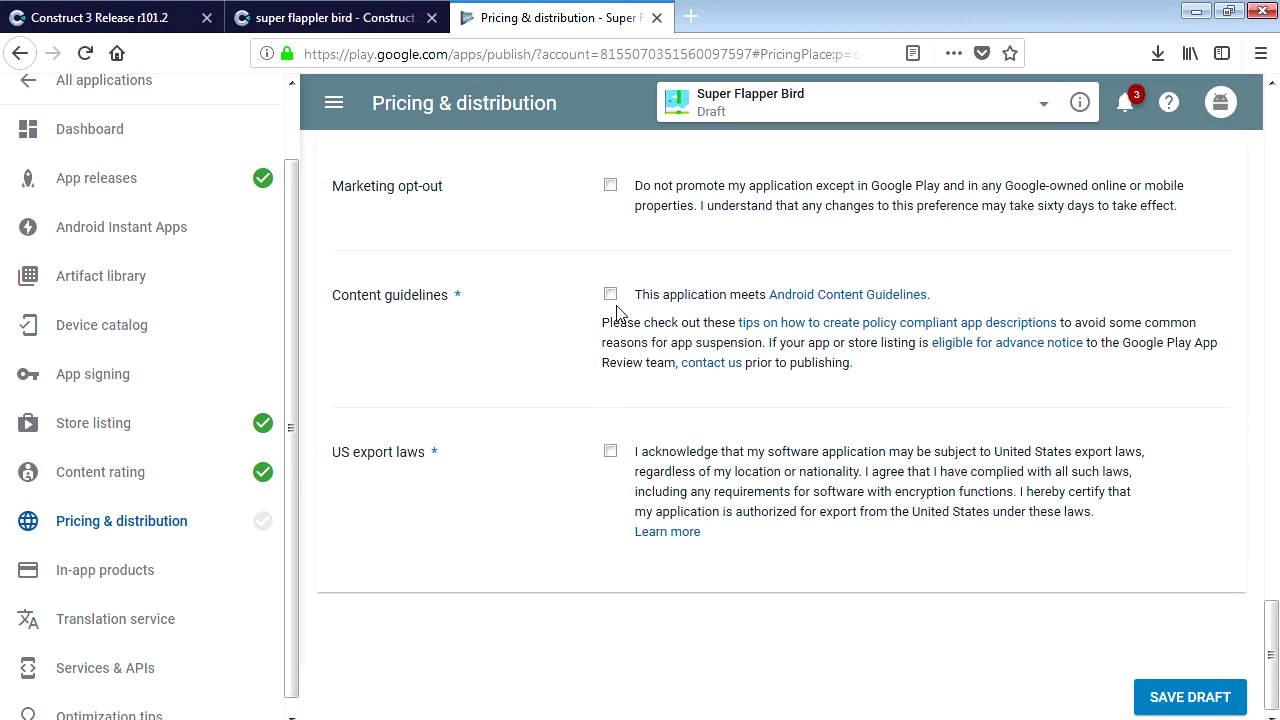
click(610, 294)
click(610, 451)
click(1182, 693)
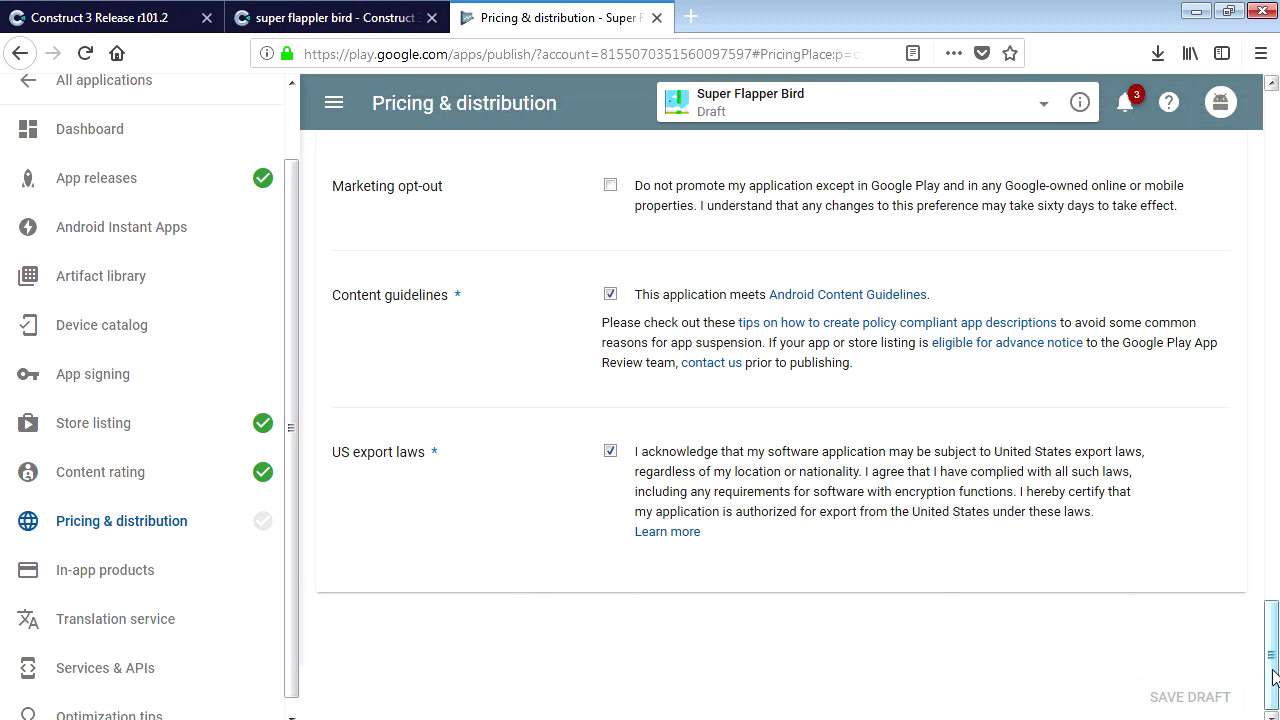
drag(1269, 660, 1274, 130)
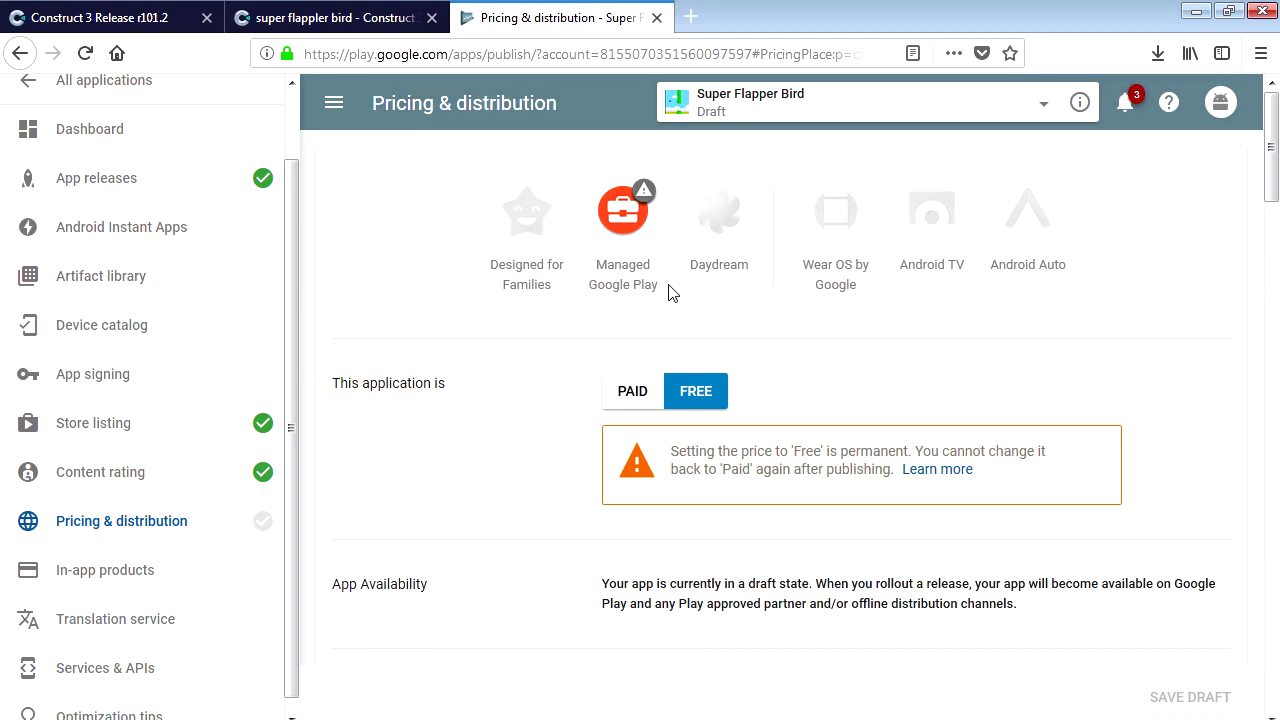
Check the Countries section, which shows 143 countries currently unavailable.
key(End)
drag(1262, 668, 1274, 268)
drag(682, 256, 605, 255)
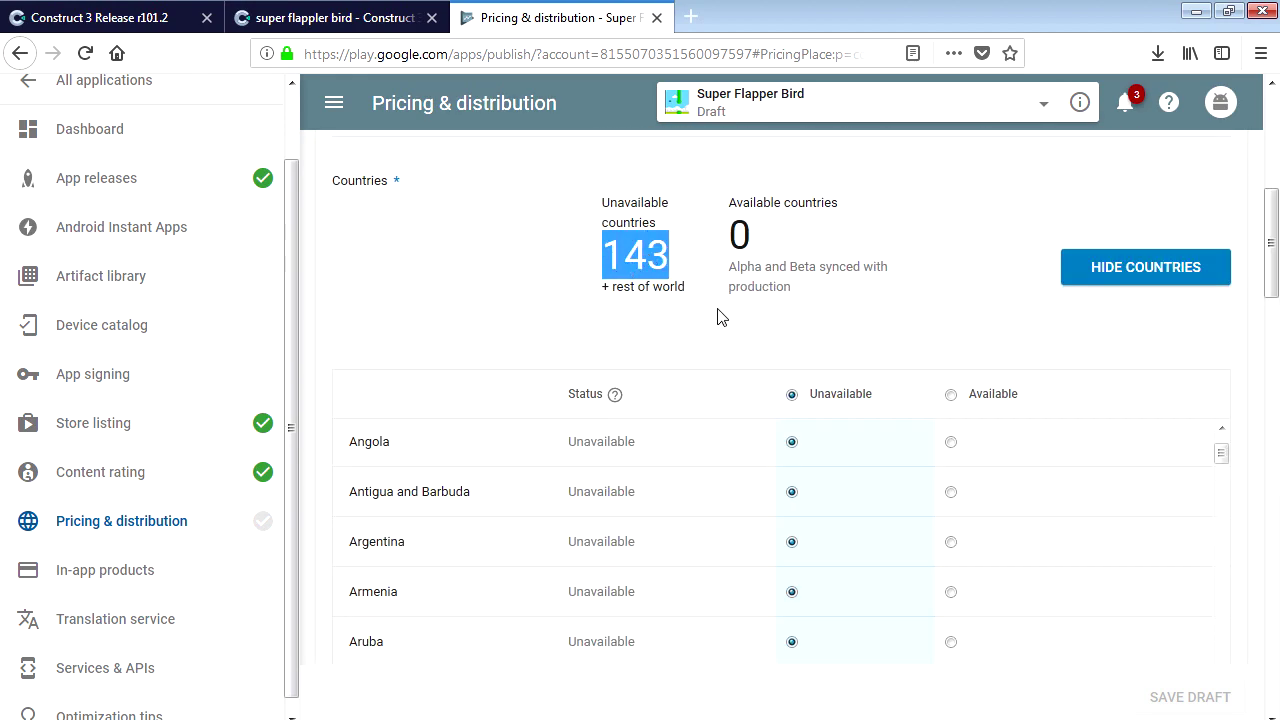
click(786, 353)
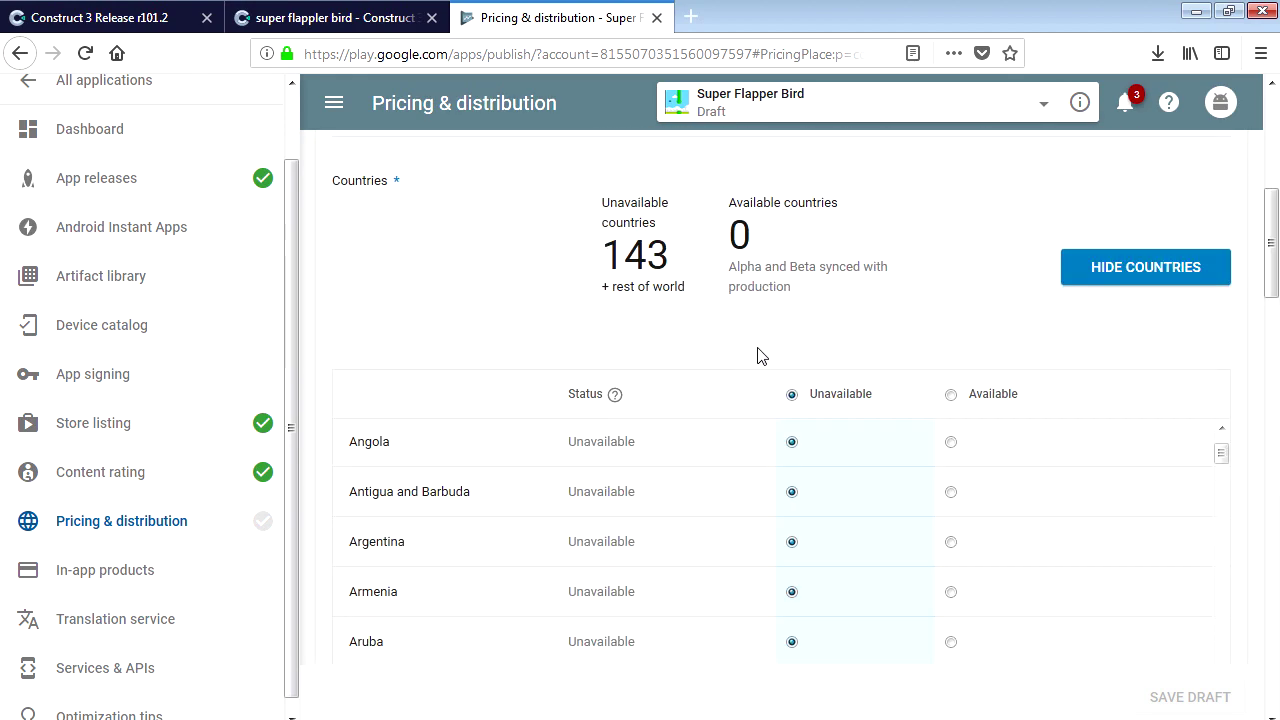
drag(598, 260, 676, 264)
click(703, 308)
scroll(766, 348, up, 2)
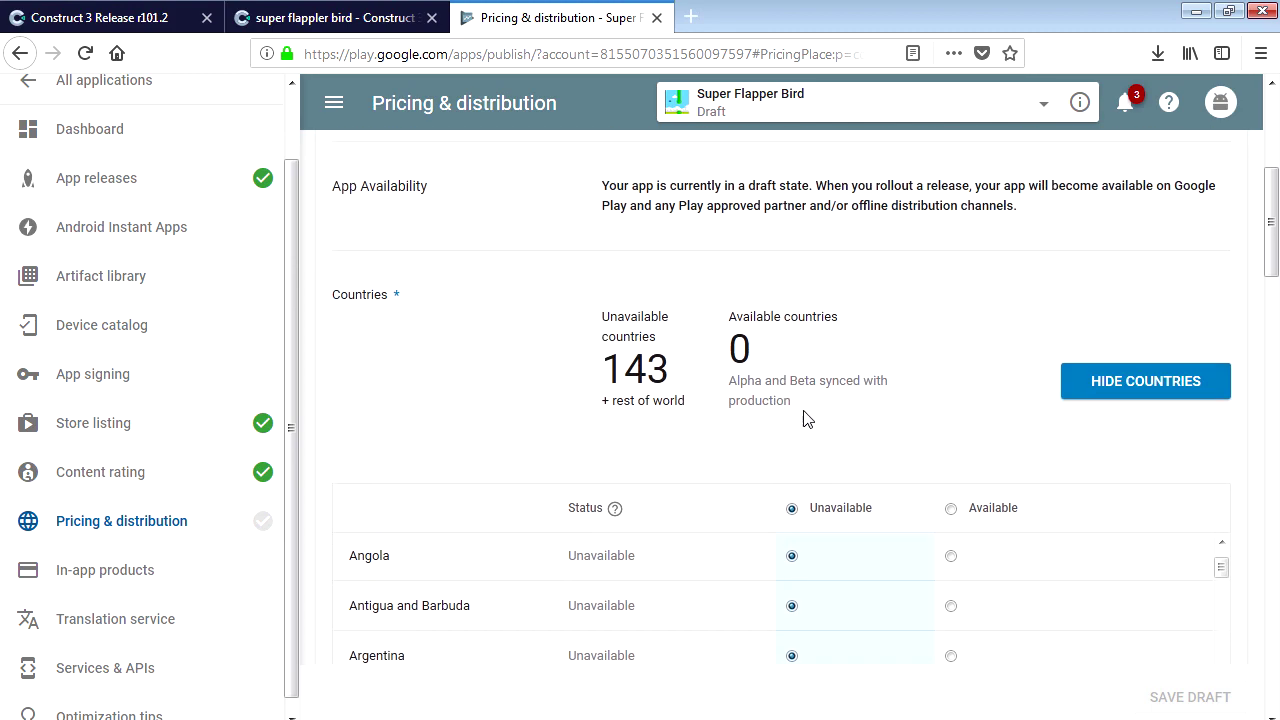
Make all 143 countries plus rest of world available and save the draft.
click(953, 510)
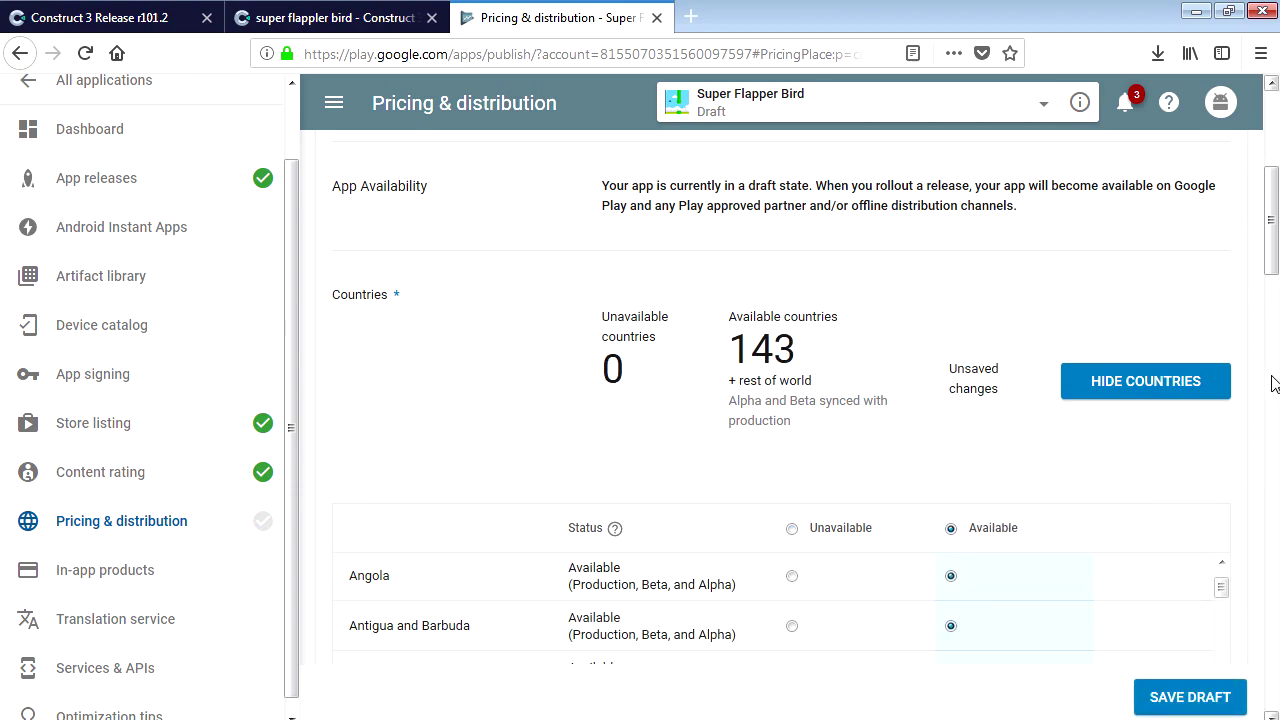
scroll(1194, 378, down, 2)
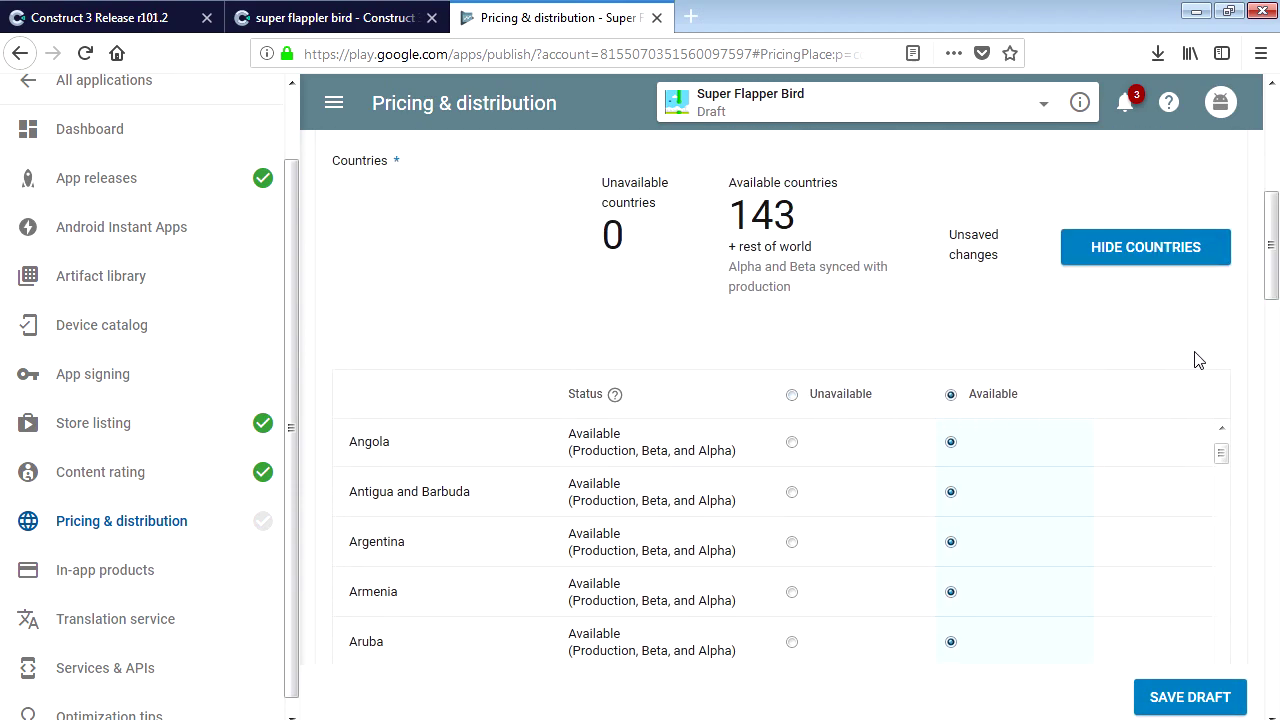
click(1160, 698)
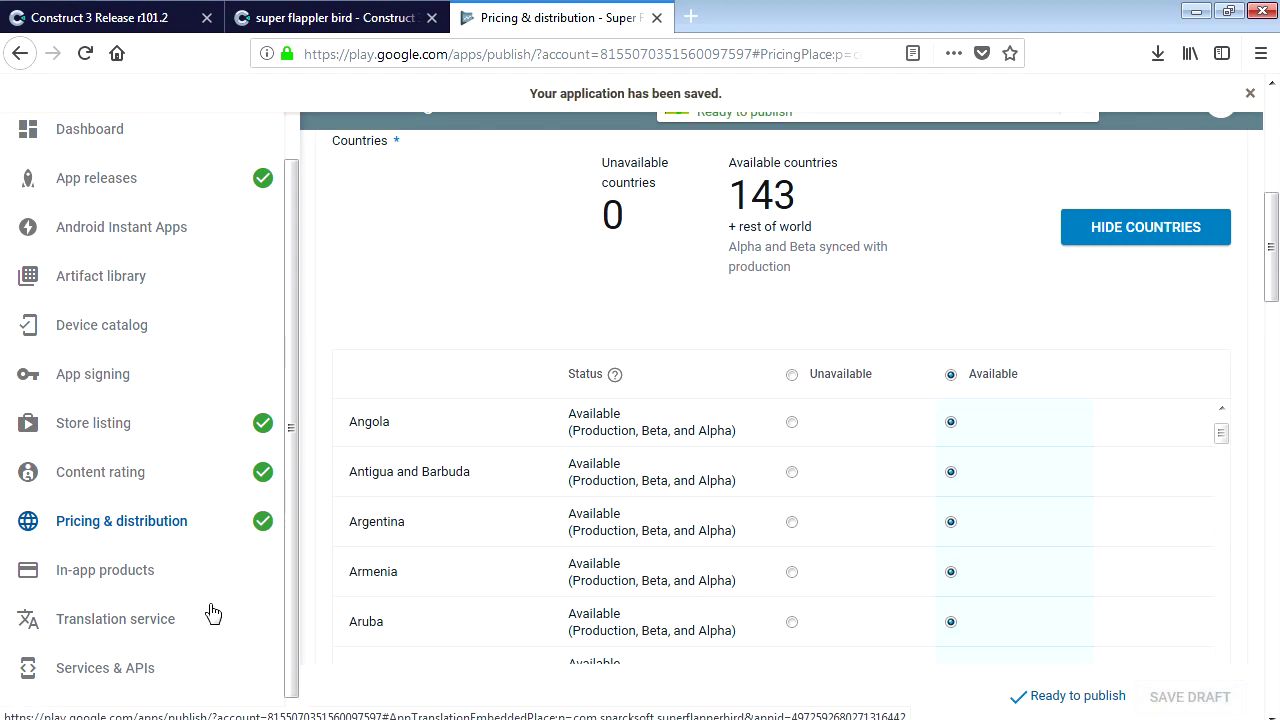
drag(1273, 246, 1275, 150)
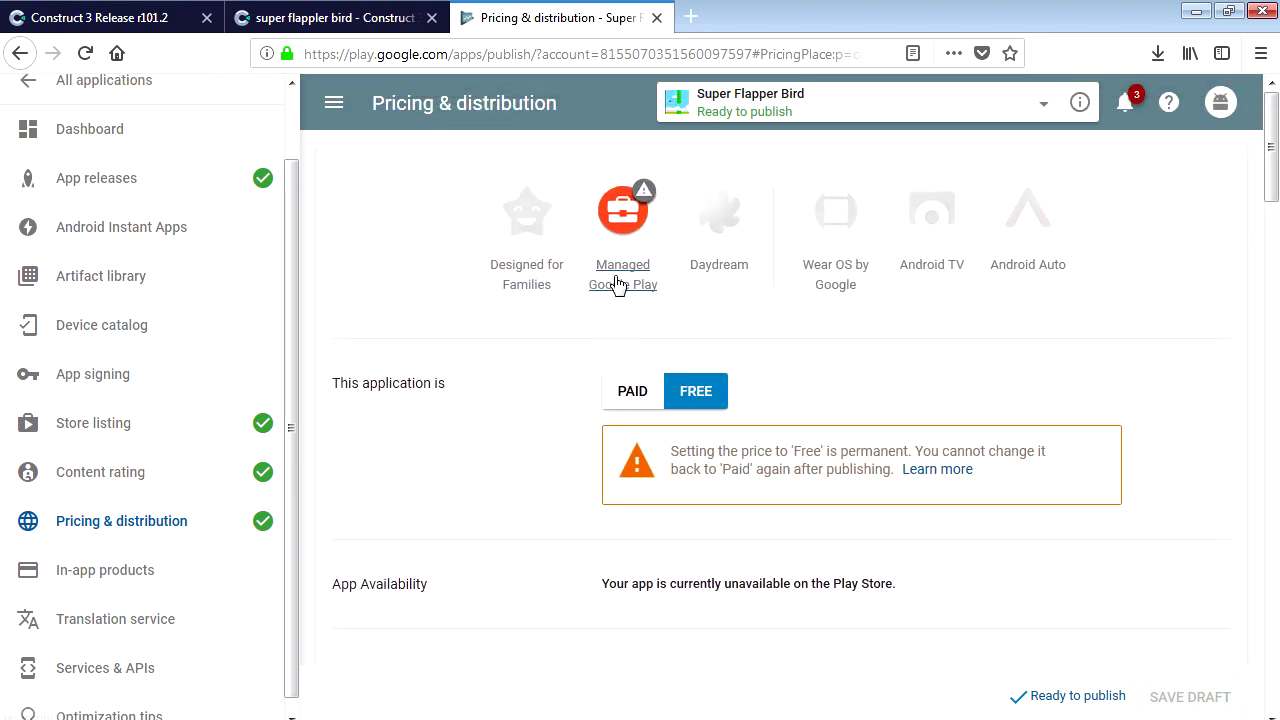
click(644, 197)
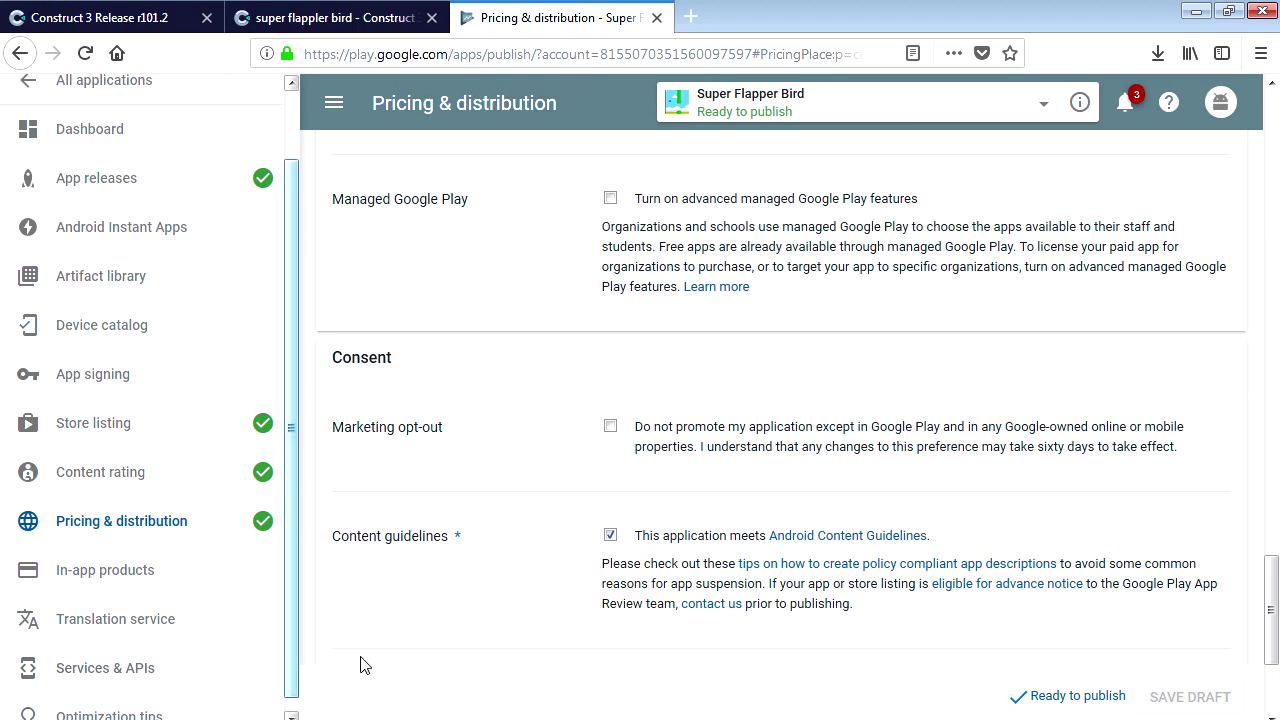
Edit production release 1.0.0.0, review it, and confirm rollout to all Play Store users.
click(1050, 700)
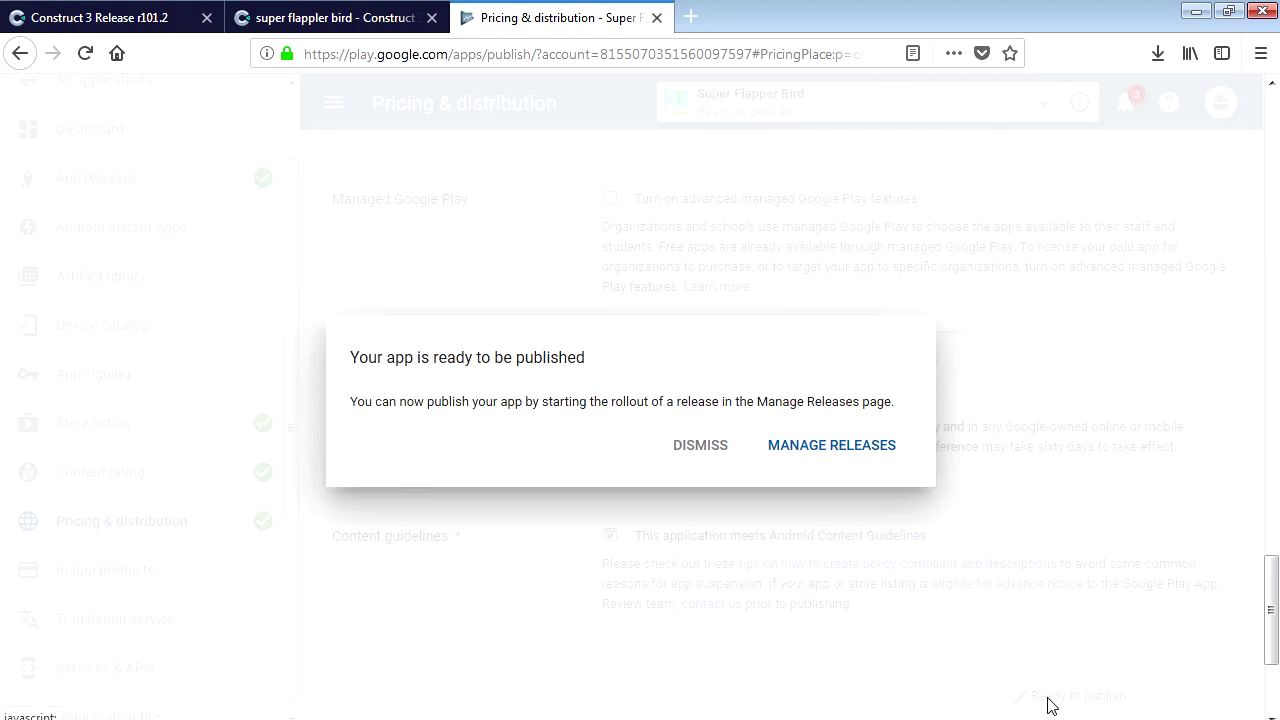
click(813, 458)
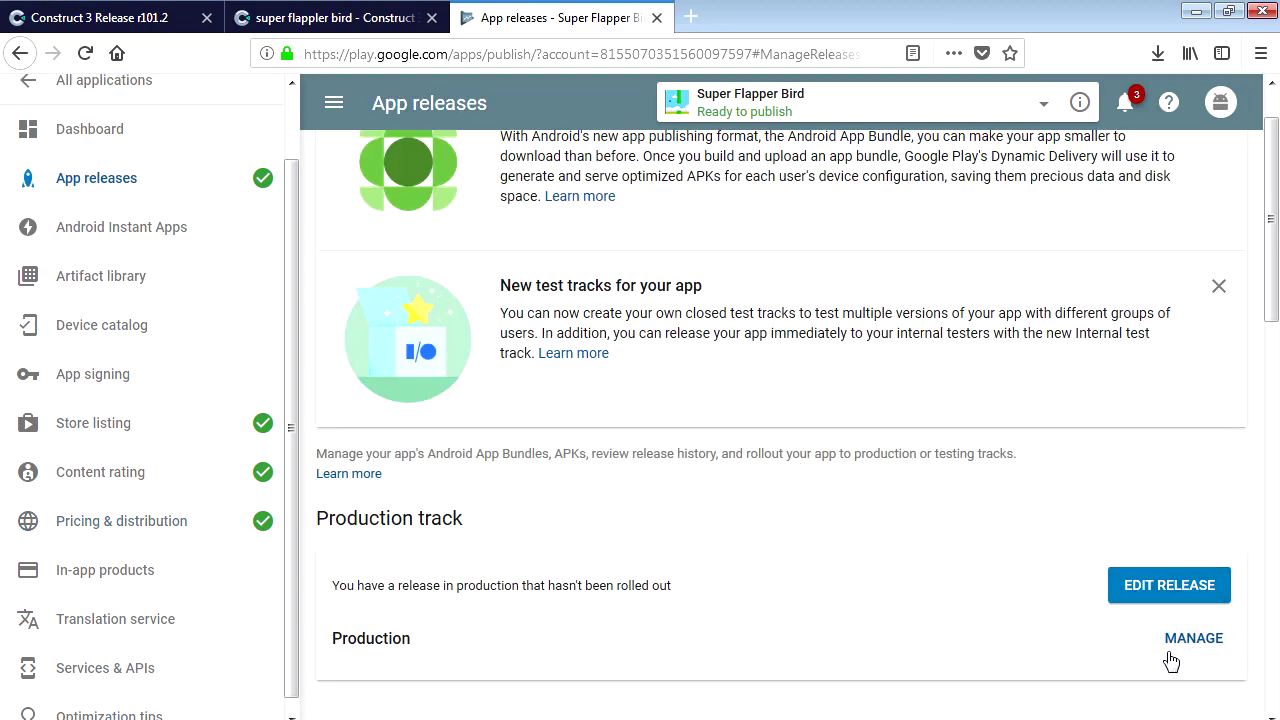
click(1186, 600)
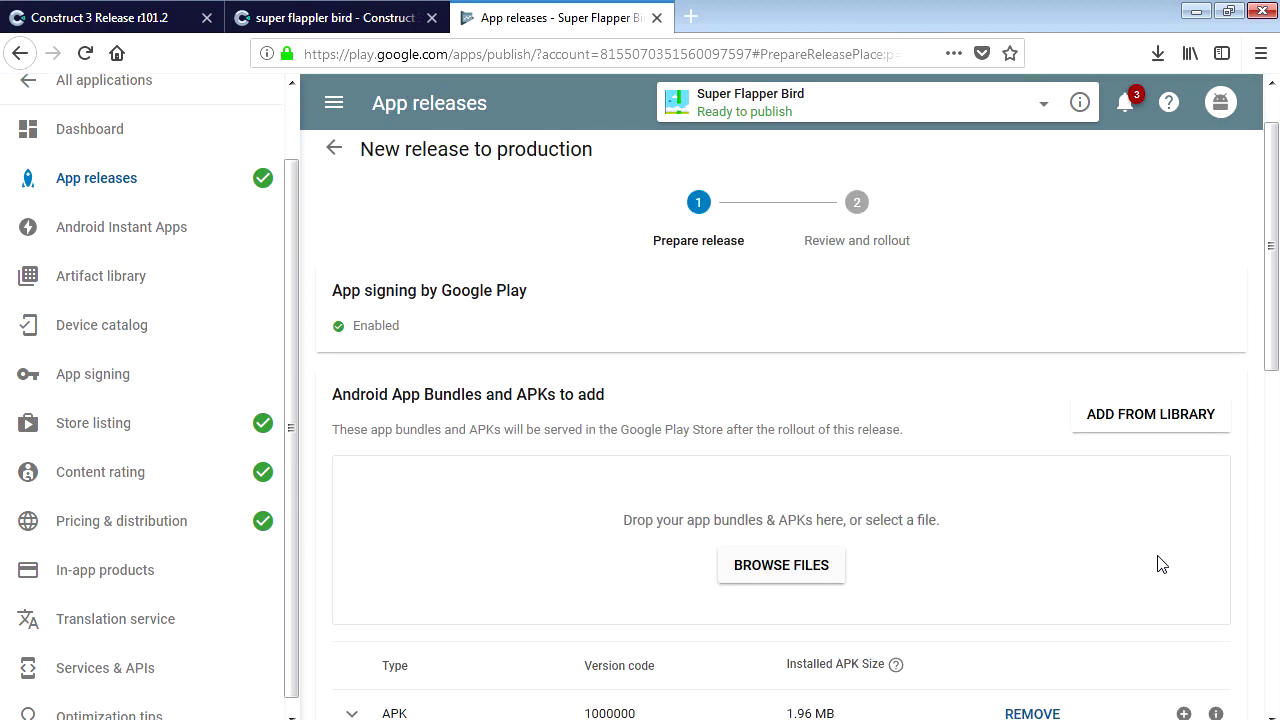
drag(1273, 265, 1266, 615)
click(1205, 590)
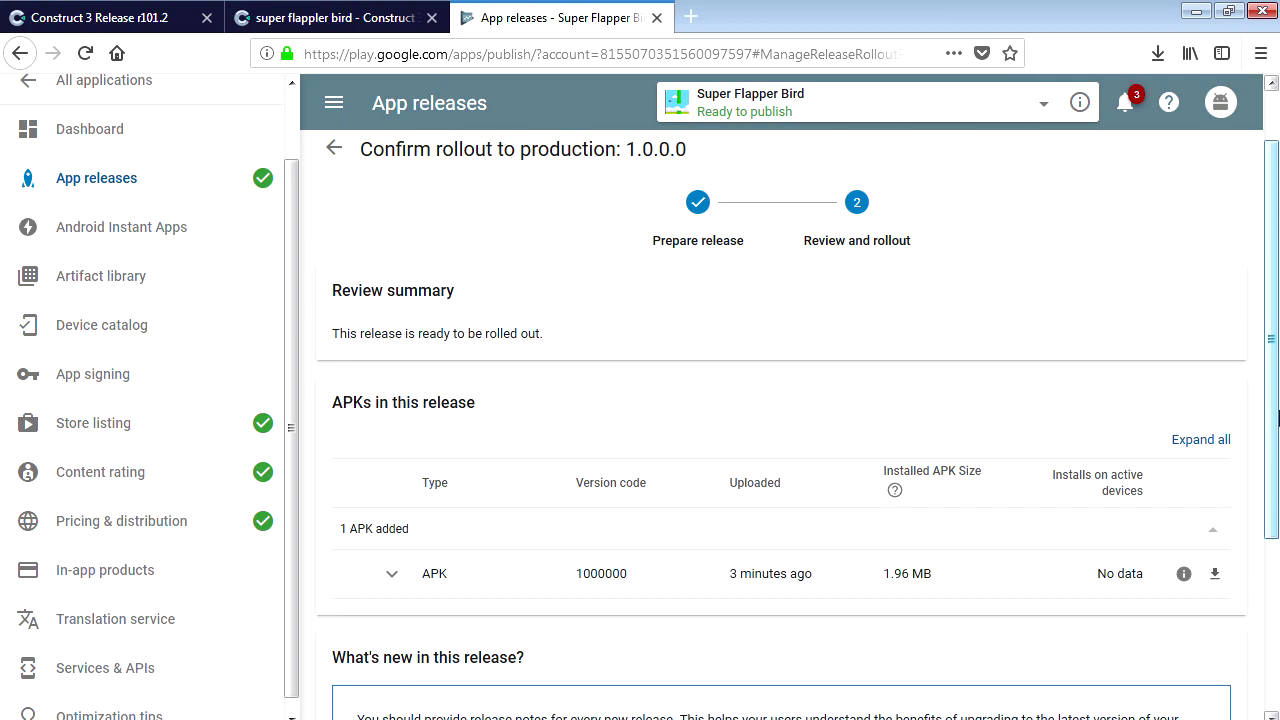
drag(1277, 403, 1275, 620)
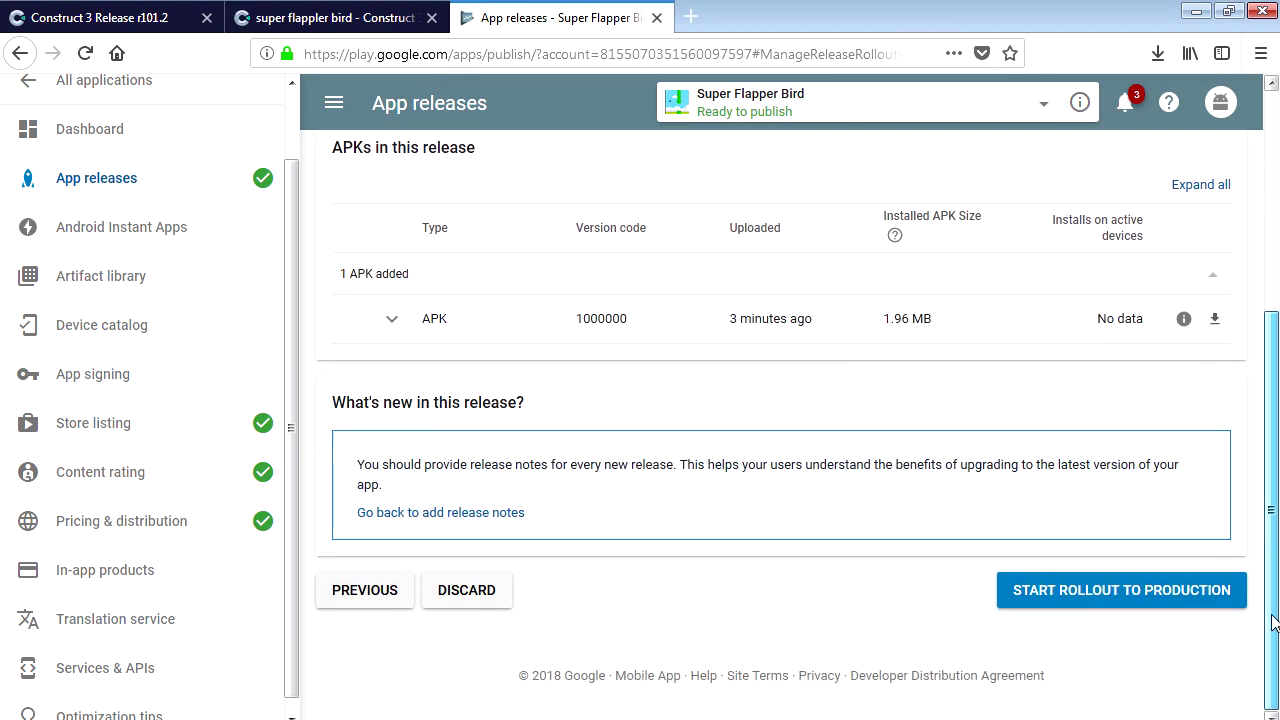
click(1128, 604)
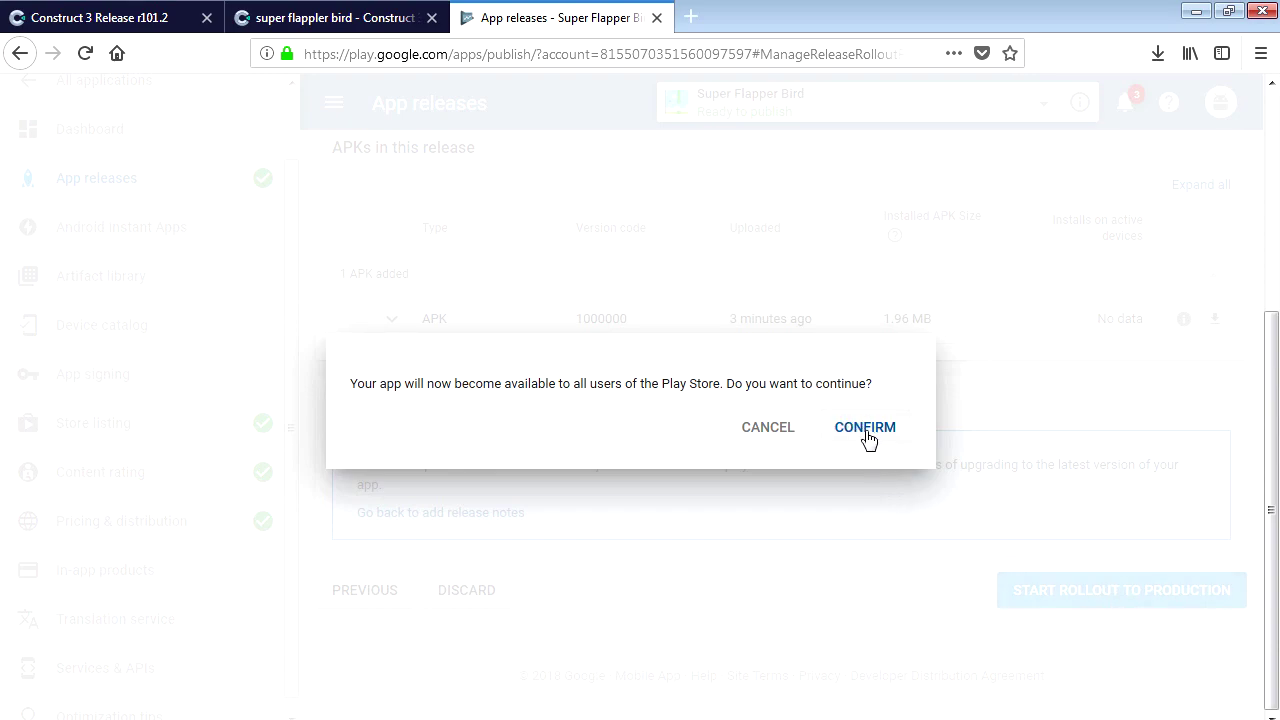
click(866, 433)
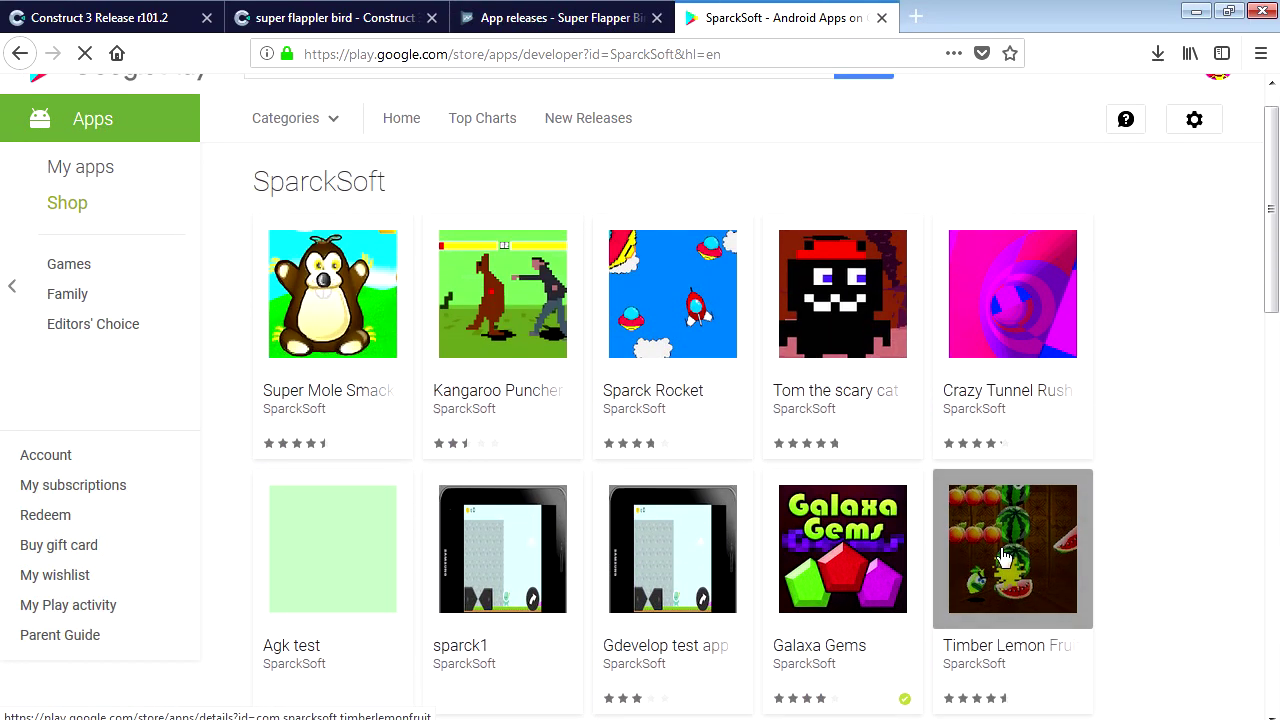
Search the Google Play Store for 'sparcksoft'.
click(324, 108)
text(sparcksoft)
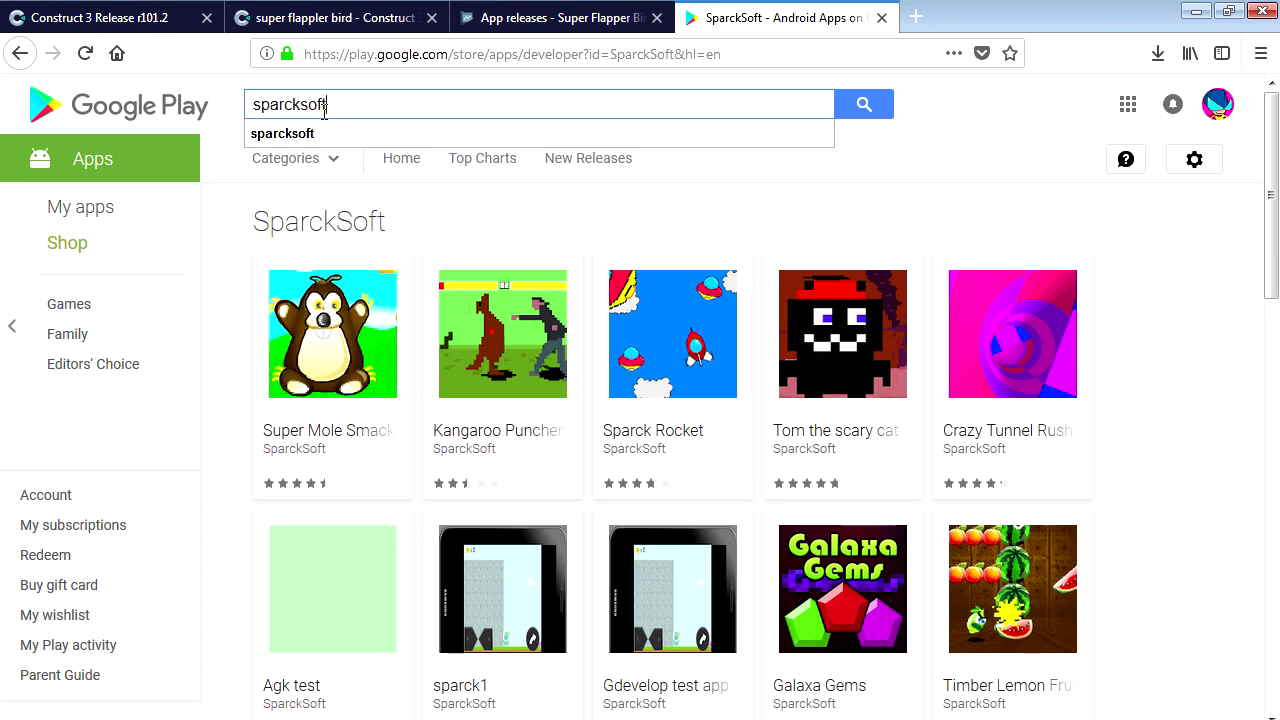
key(Return)
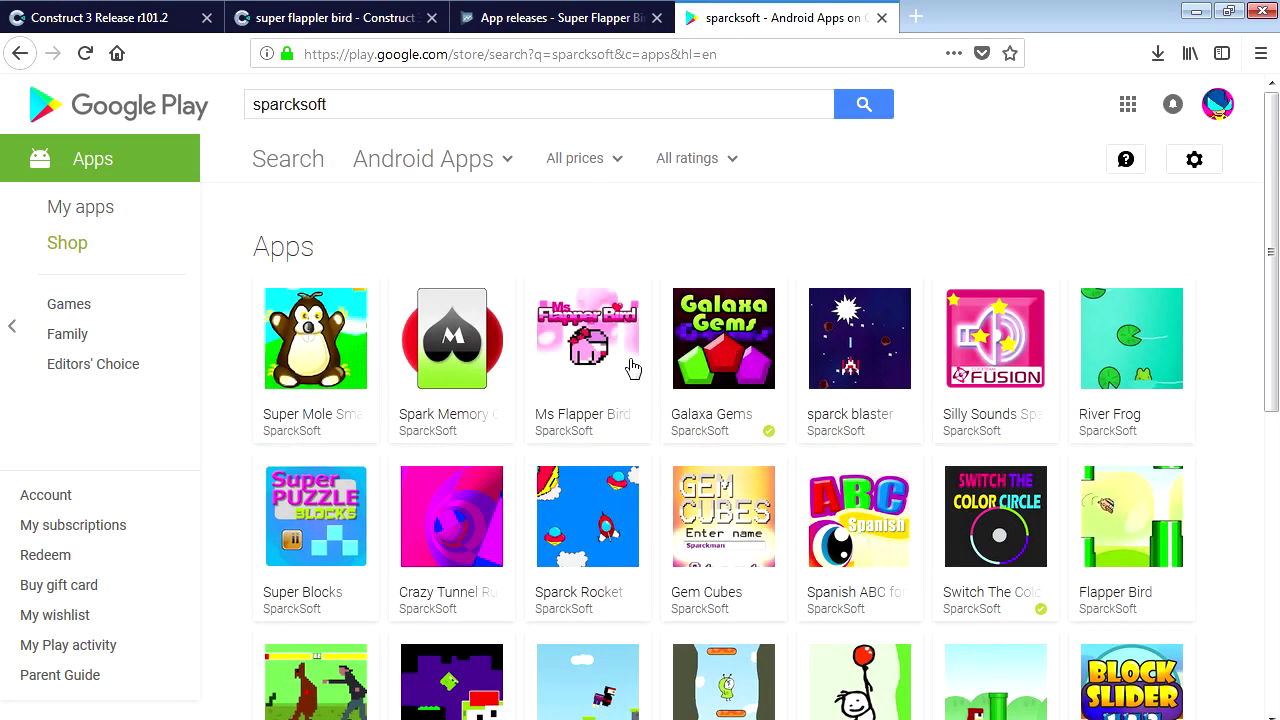
Browse the full list of SparckSoft's apps, including Flapper Bird.
scroll(716, 438, down, 1)
scroll(716, 438, down, 5)
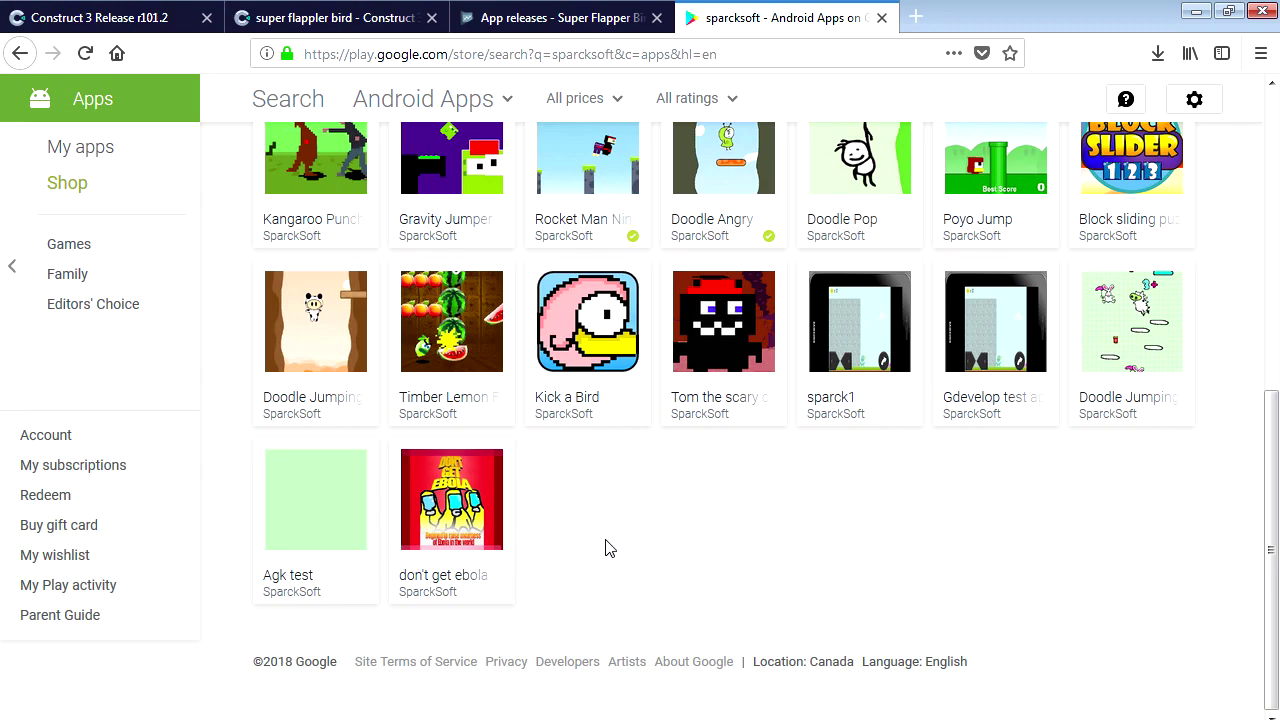
scroll(609, 548, up, 1)
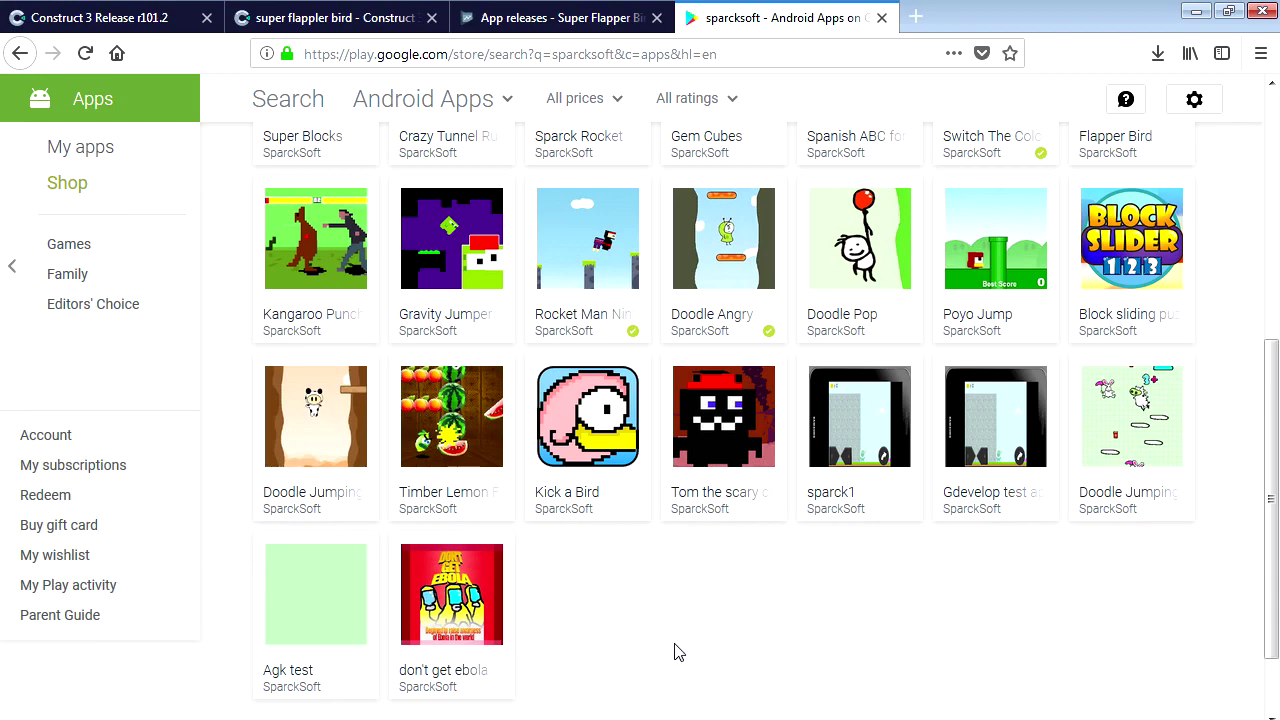
drag(1272, 630, 1277, 375)
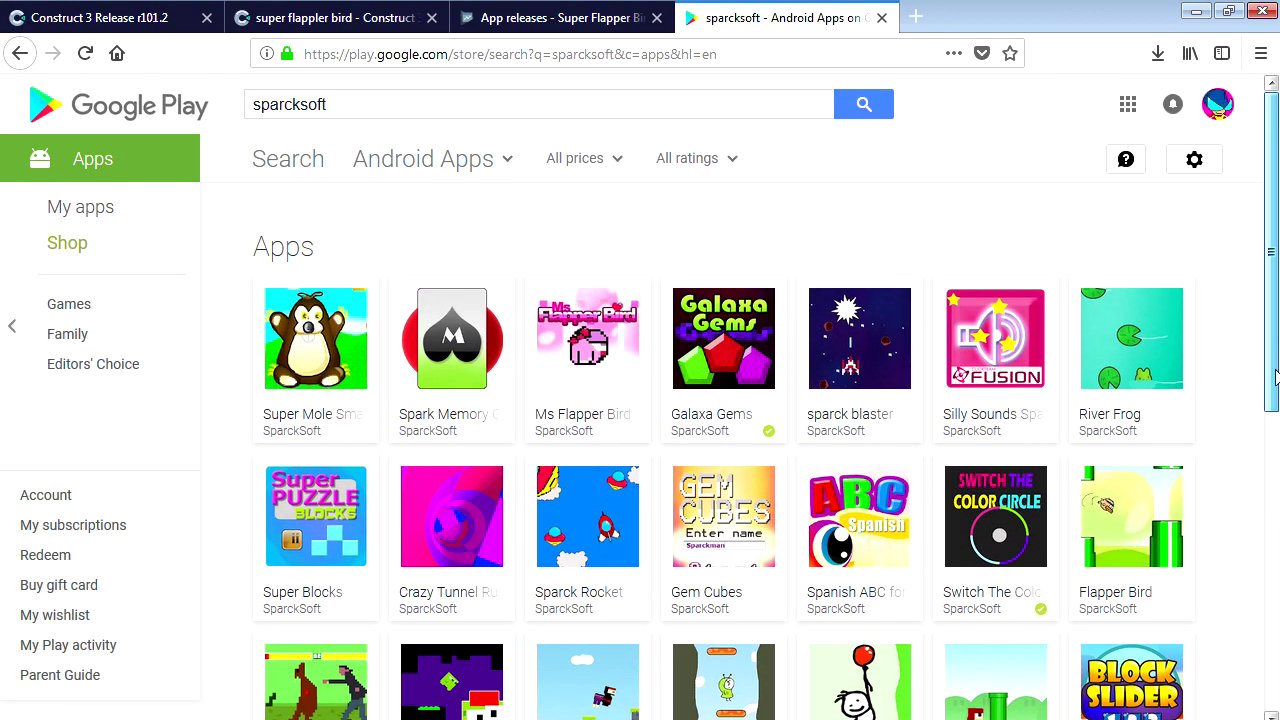
scroll(1277, 365, down, 5)
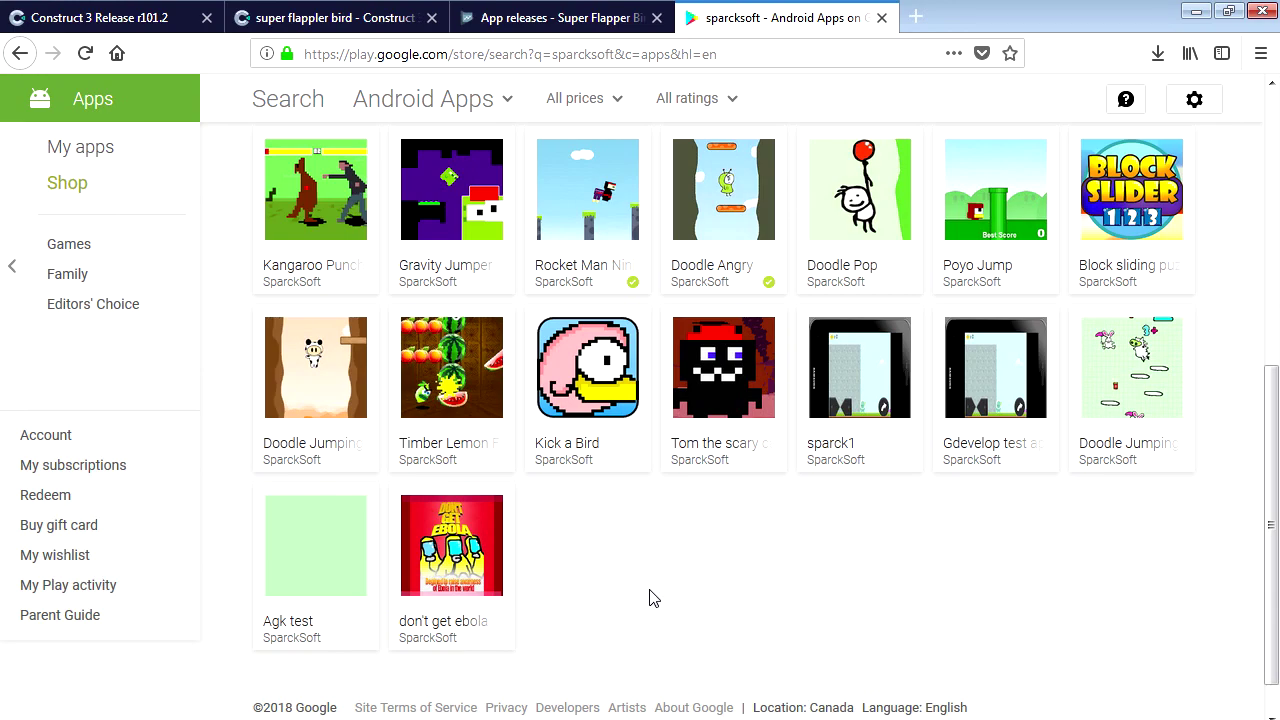
drag(1276, 606, 1277, 322)
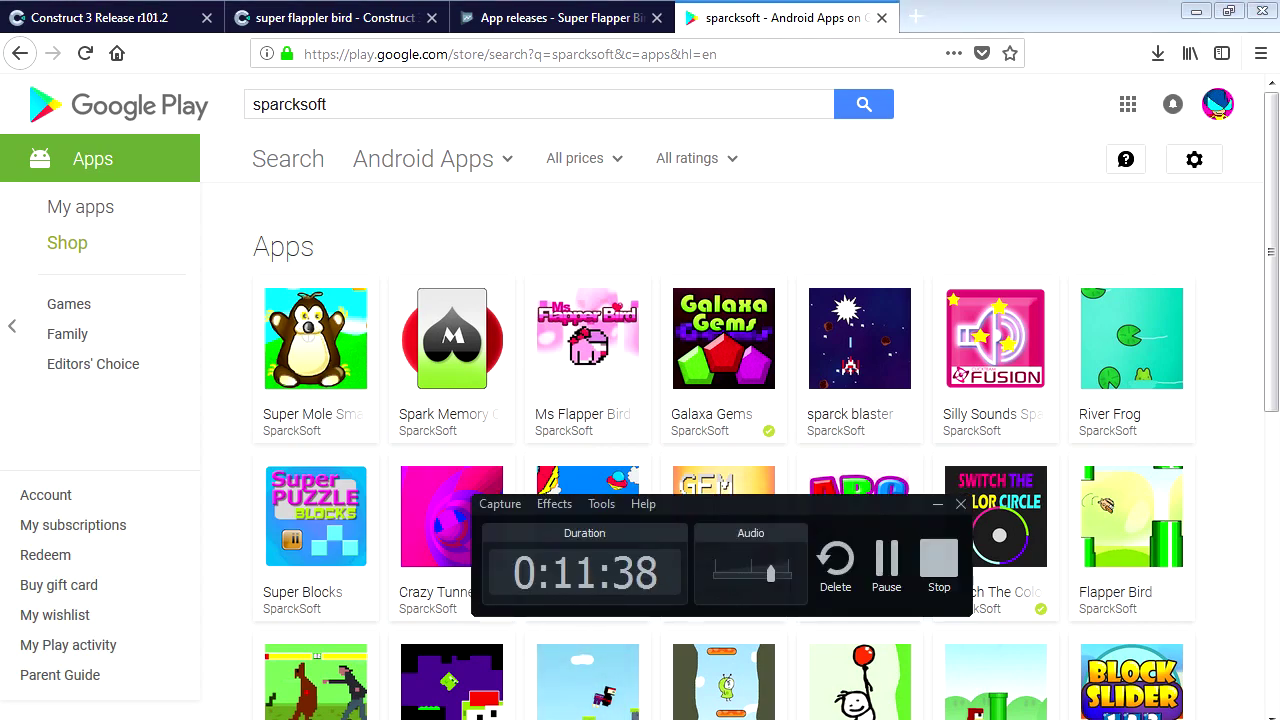
click(940, 560)
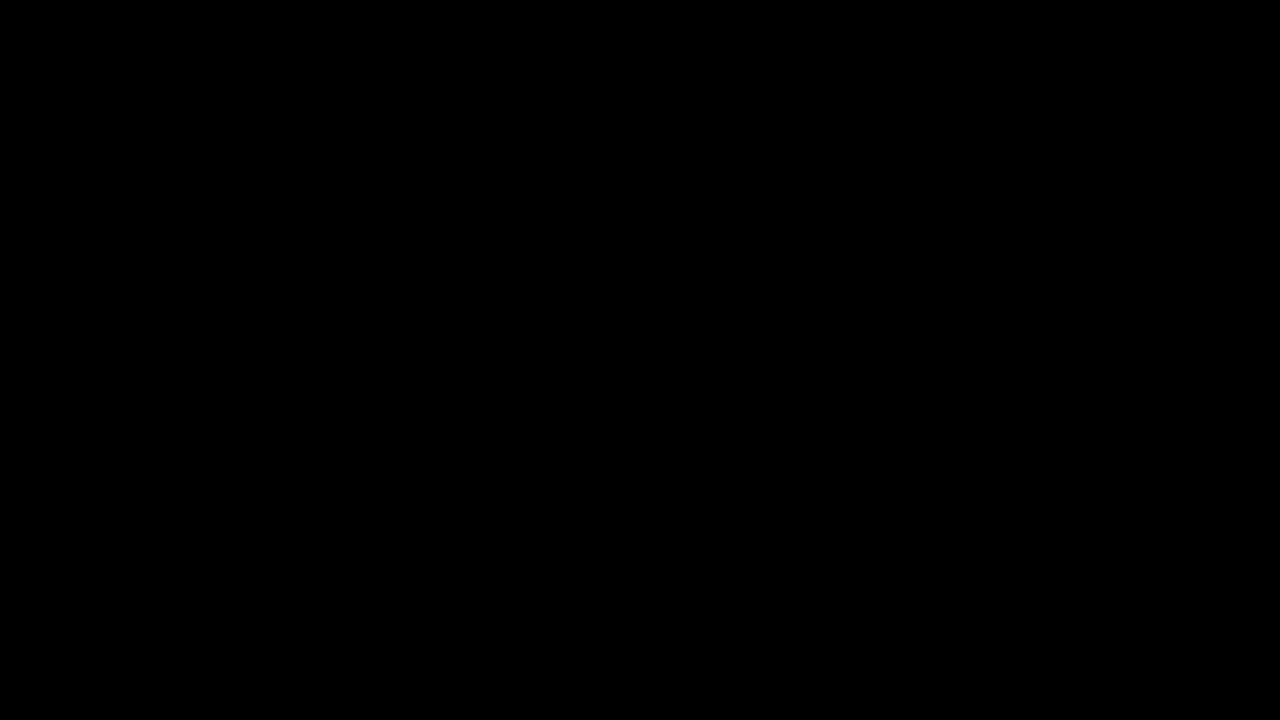